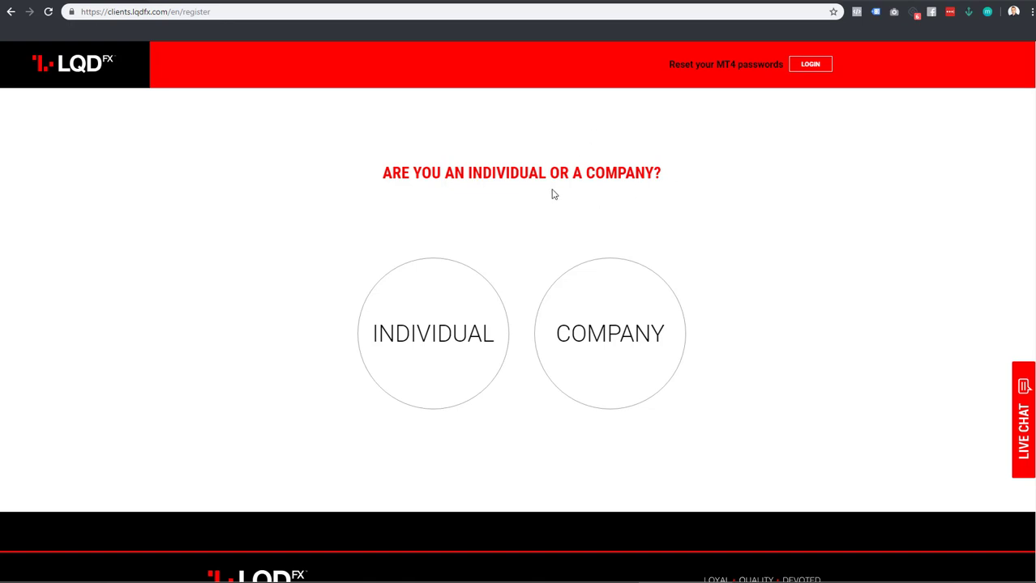
# Register as an individual with title Mr and the suggested first and last names
pyautogui.click(447, 307)
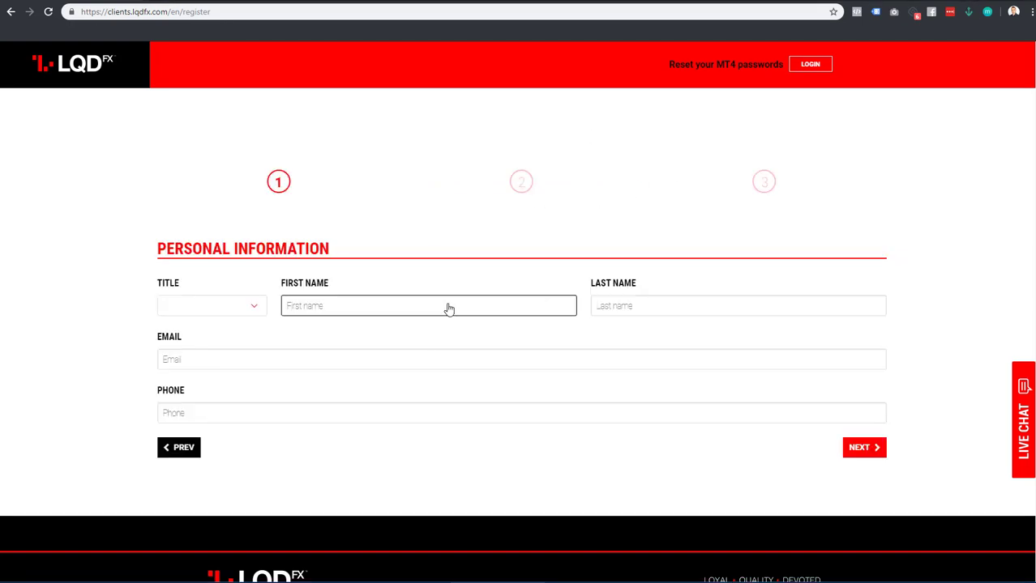
pyautogui.click(252, 305)
pyautogui.click(238, 344)
pyautogui.click(313, 309)
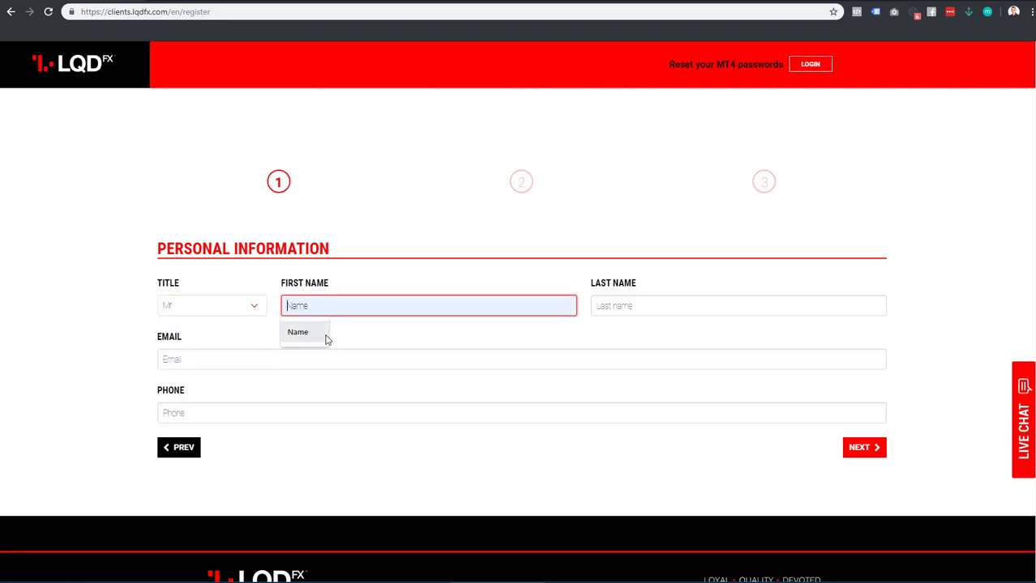
pyautogui.click(326, 336)
pyautogui.click(654, 315)
pyautogui.click(647, 335)
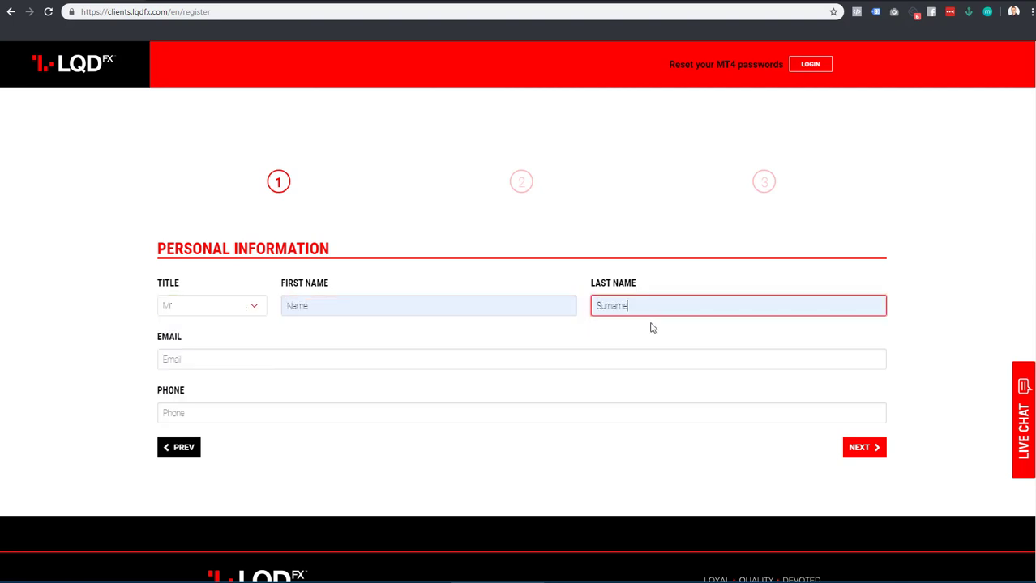
# Fill in the suggested e-mail address and enter the phone number
pyautogui.click(598, 365)
pyautogui.write('e')
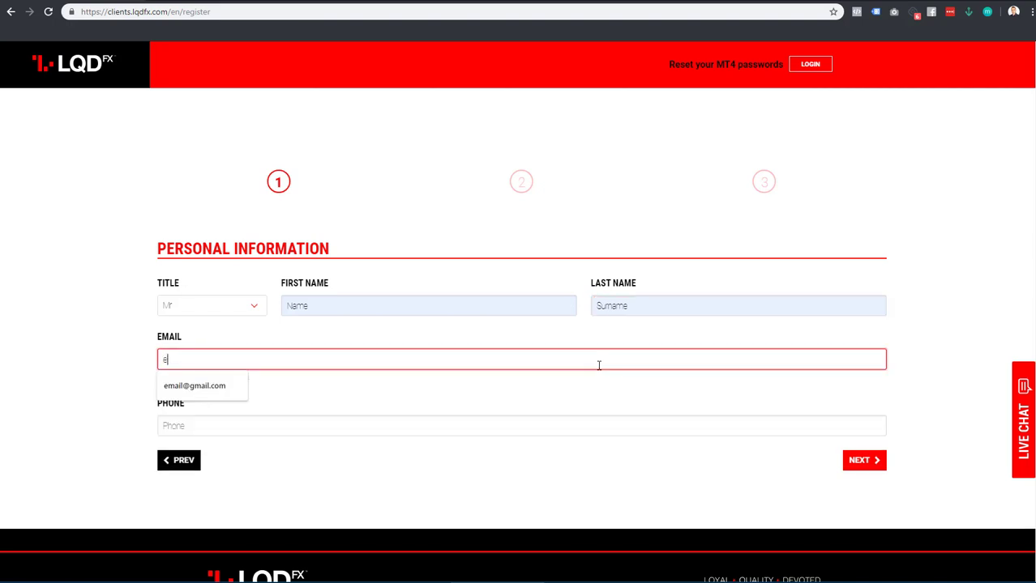
pyautogui.click(208, 393)
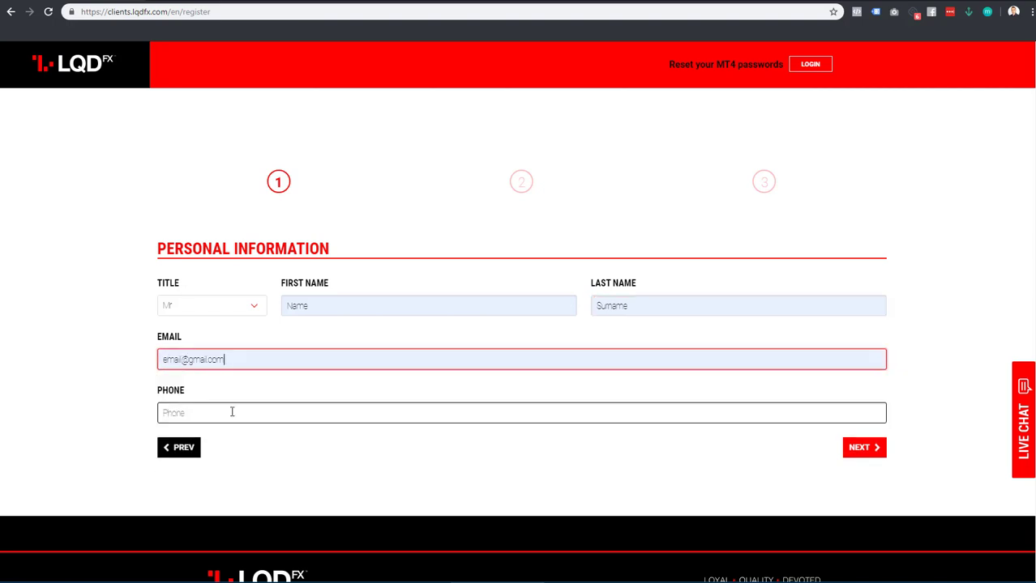
pyautogui.click(233, 426)
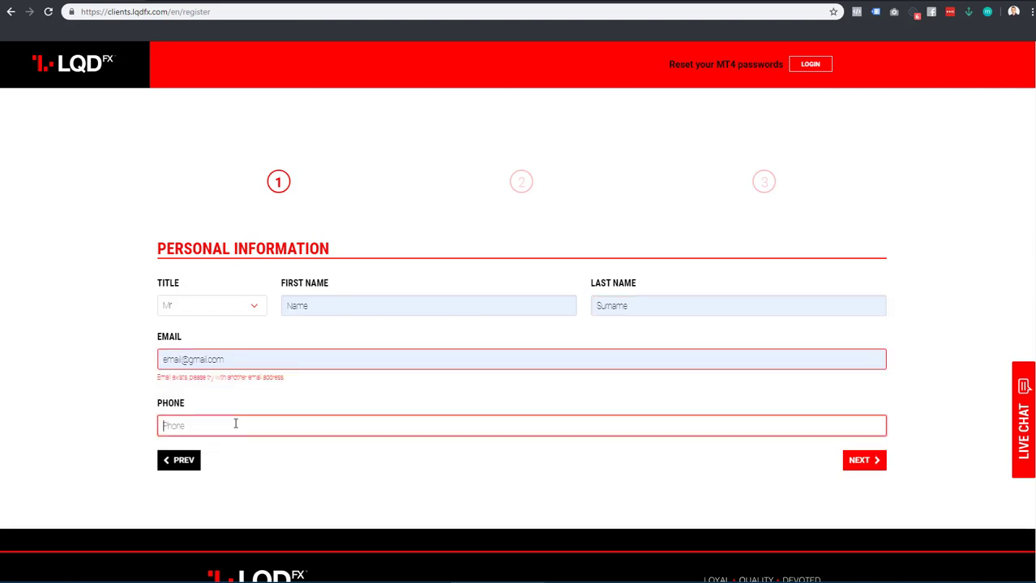
# Replace the part of the rejected e-mail before the @ with a new one
pyautogui.click(181, 361)
pyautogui.moveTo(181, 361)
pyautogui.mouseDown()
pyautogui.moveTo(165, 359)
pyautogui.moveTo(175, 359)
pyautogui.mouseUp()
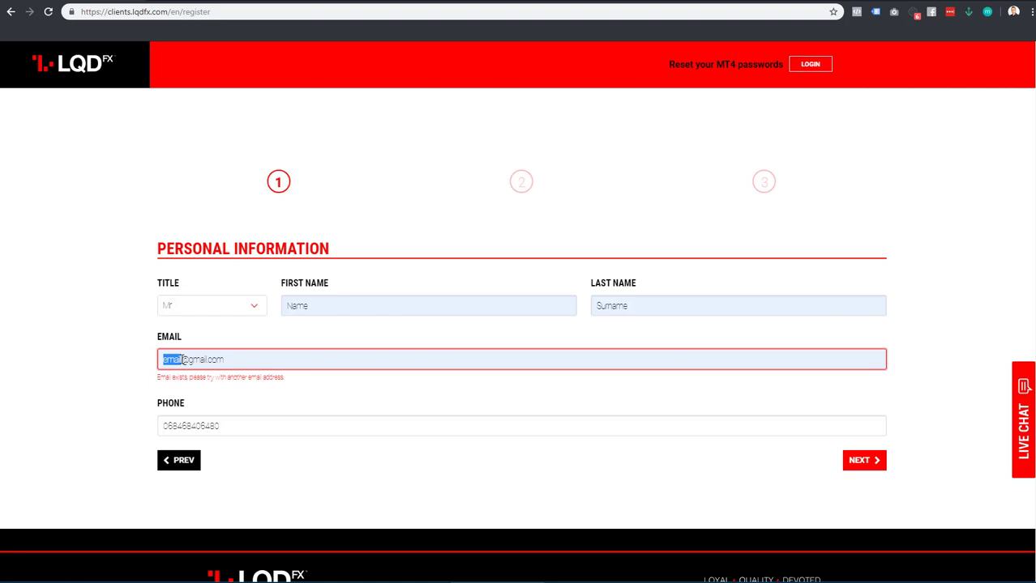
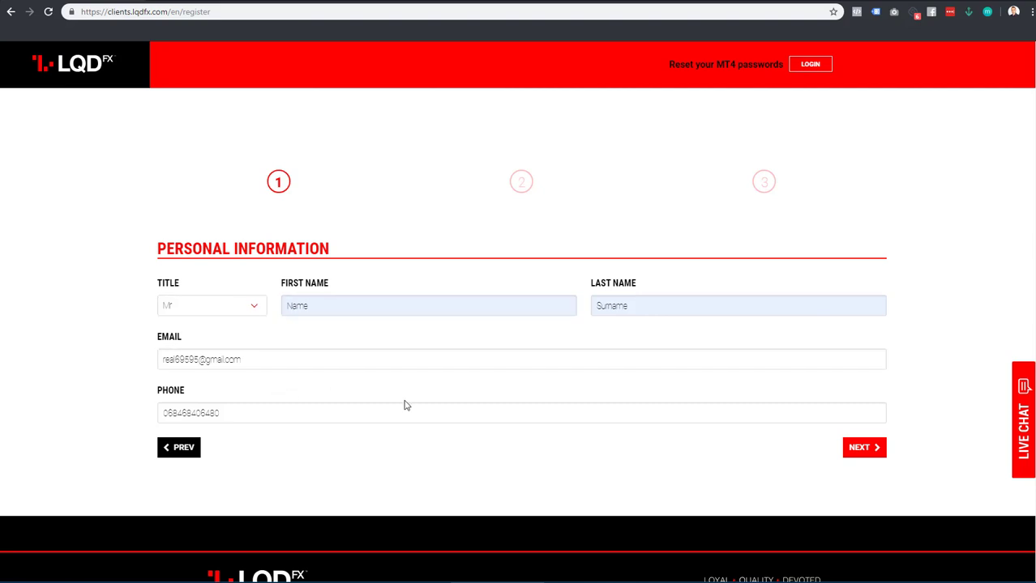
# On step 2, enter date of birth, gender Male, a London address, year moved 2013 and password
pyautogui.click(864, 448)
pyautogui.scroll(-1, 871, 458)
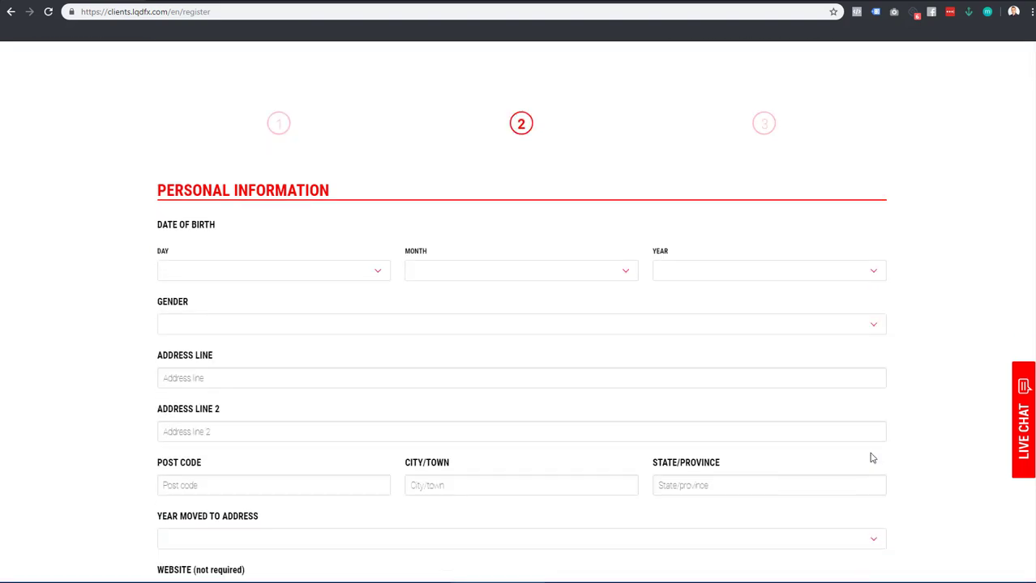
pyautogui.scroll(-2, 729, 388)
pyautogui.scroll(-2, 628, 385)
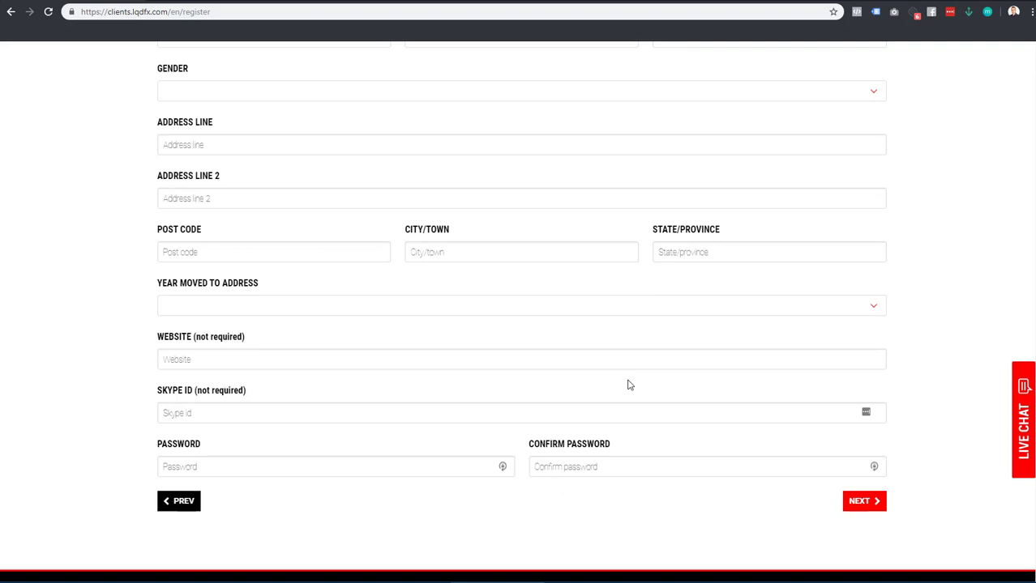
pyautogui.scroll(1, 628, 385)
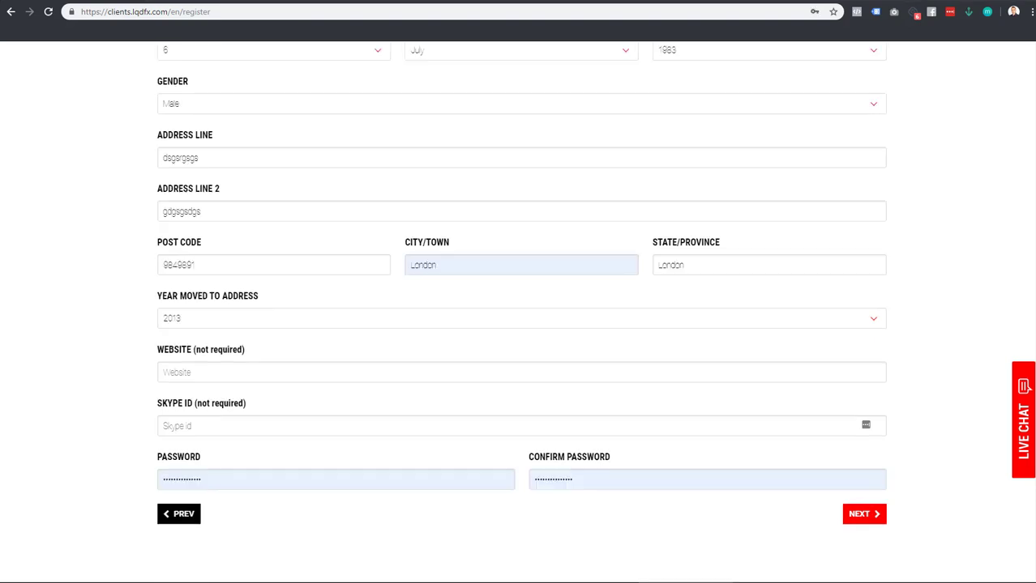
pyautogui.click(846, 381)
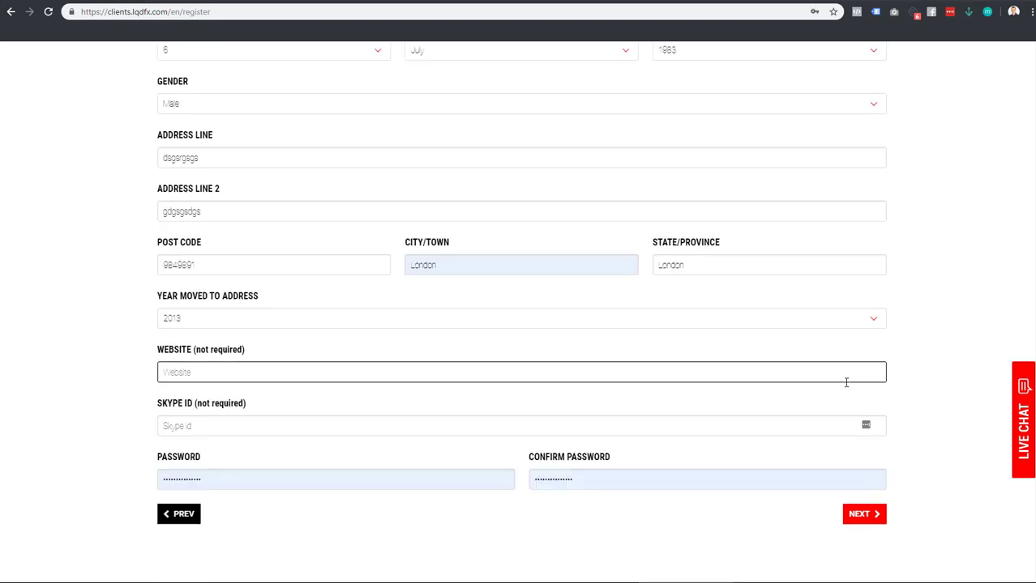
pyautogui.scroll(1, 846, 383)
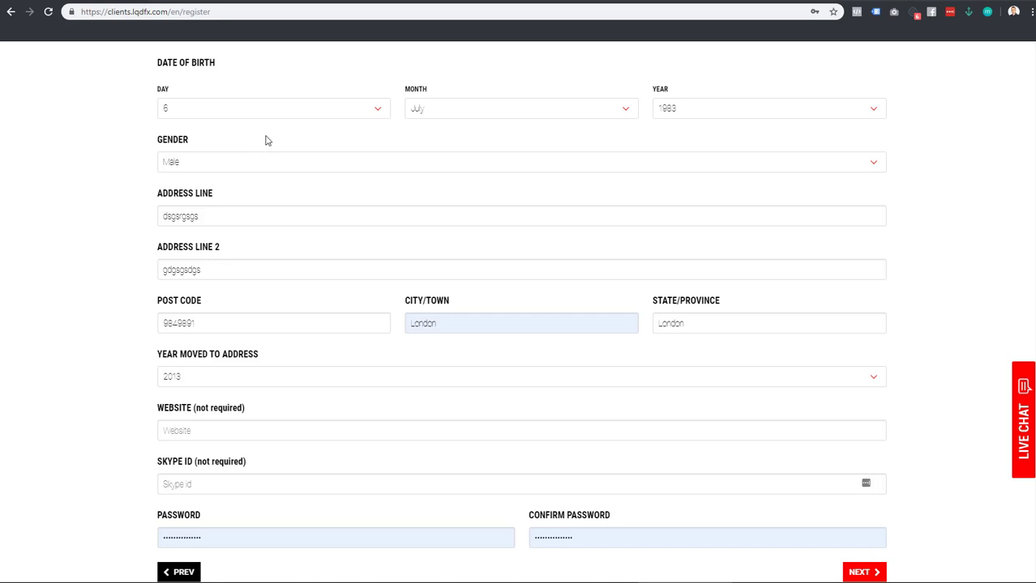
pyautogui.scroll(-1, 310, 199)
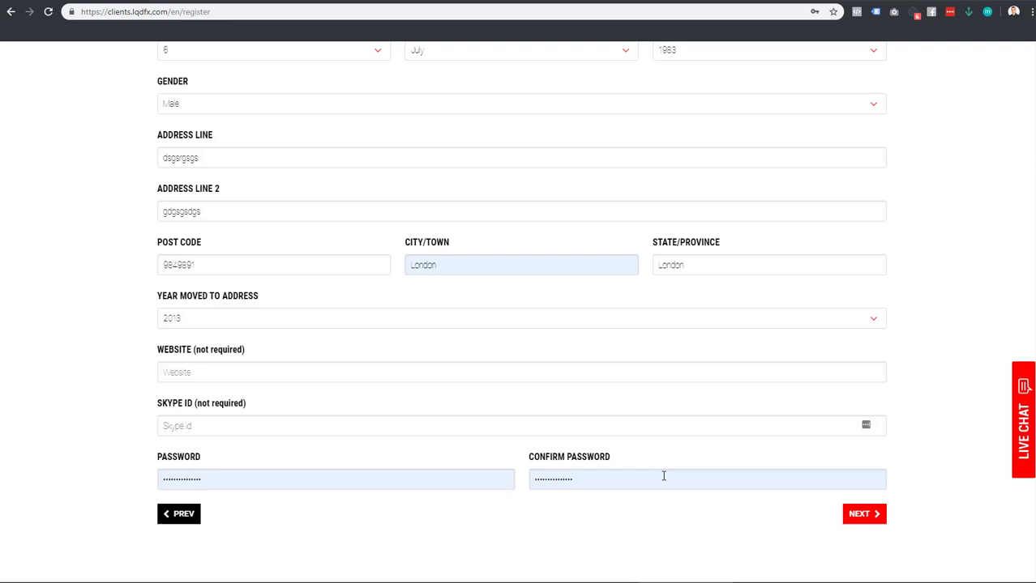
# Continue to step 3, dismissing the browser and password-manager save prompts
pyautogui.click(864, 514)
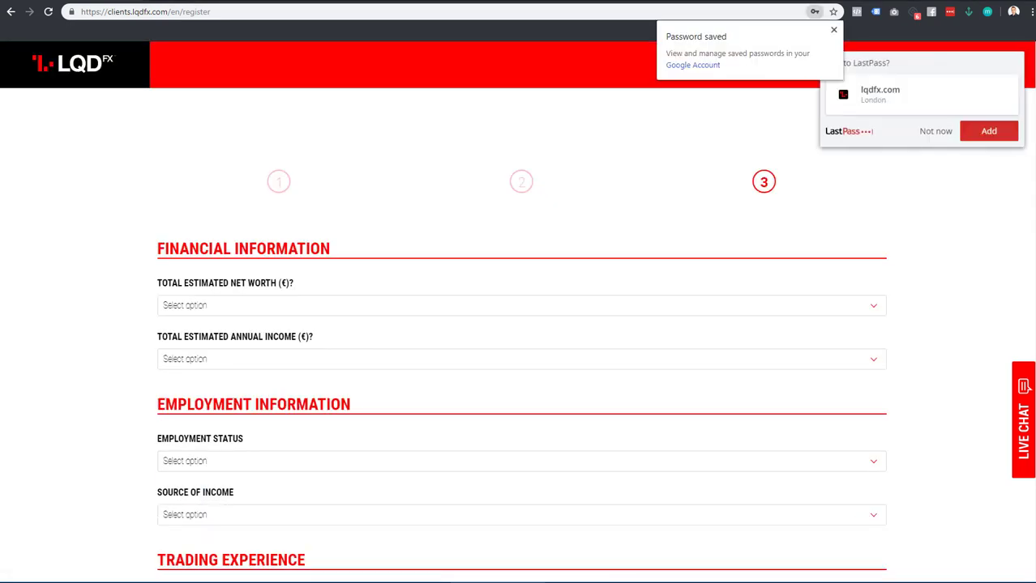
pyautogui.click(835, 31)
pyautogui.click(935, 130)
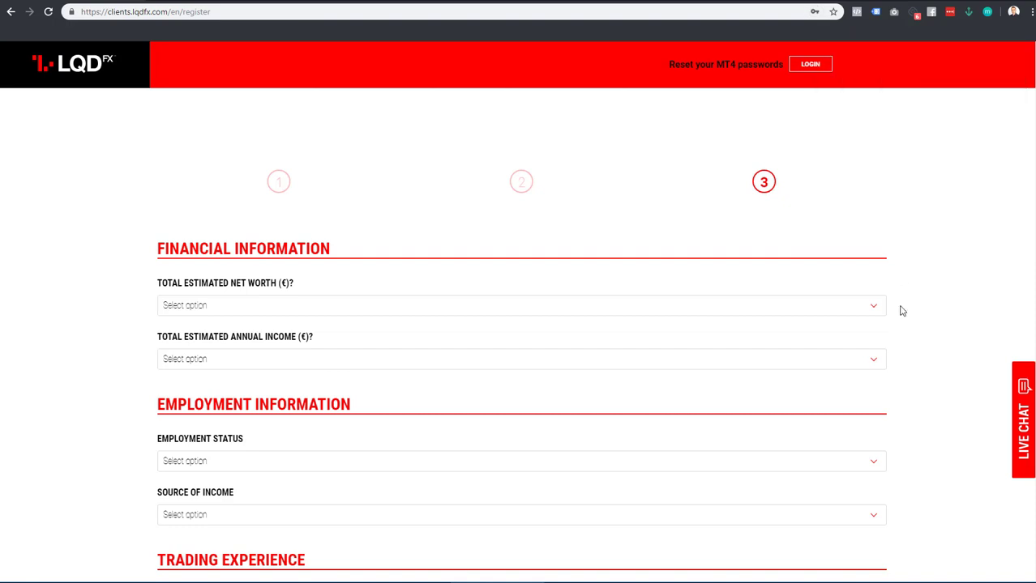
pyautogui.scroll(-2, 900, 310)
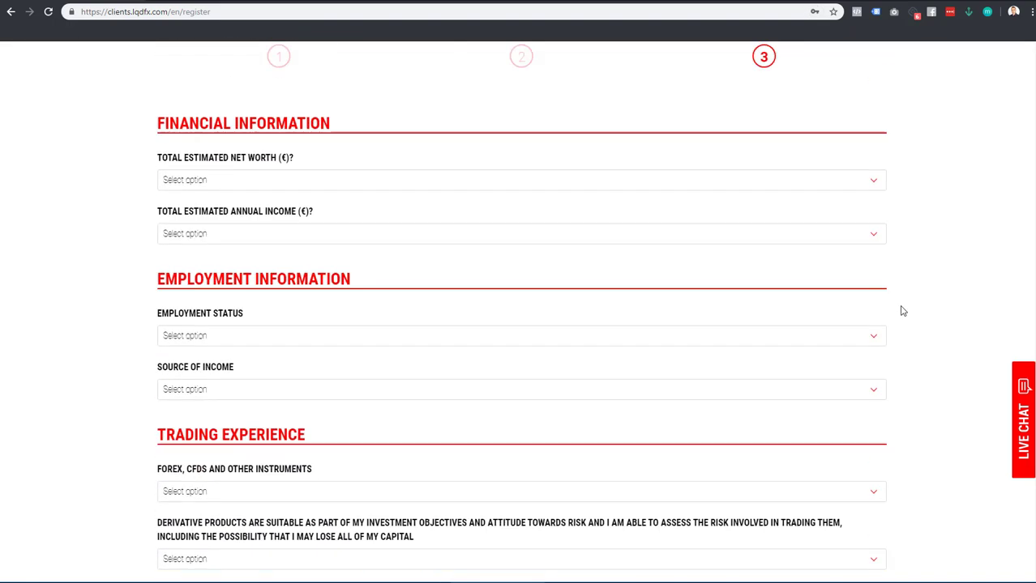
pyautogui.scroll(1, 899, 310)
# Set net worth €5,000–€49,999, income €15,000–€49,999, employment Retired, income source Inheritance
pyautogui.click(238, 253)
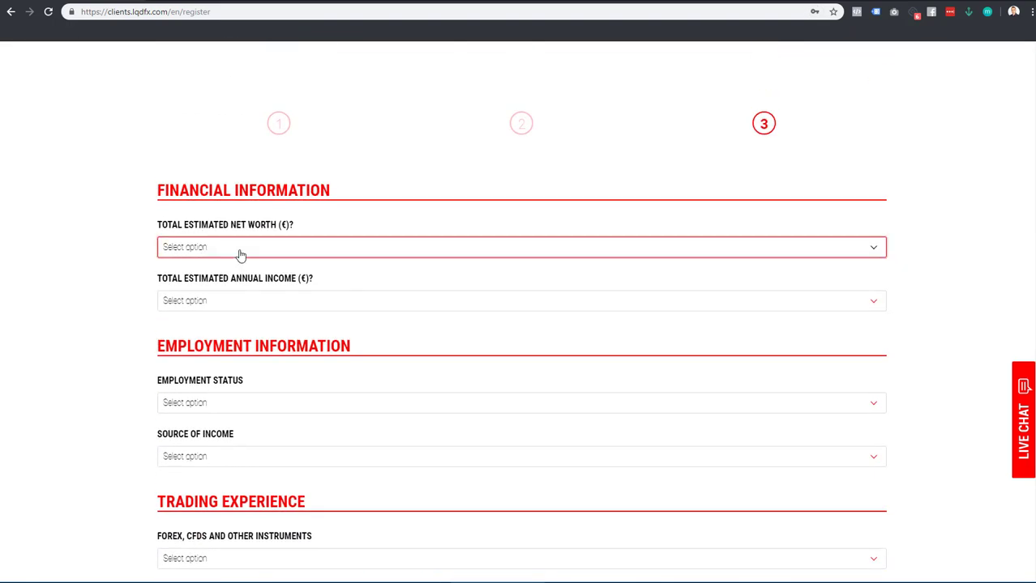
pyautogui.click(241, 275)
pyautogui.click(261, 298)
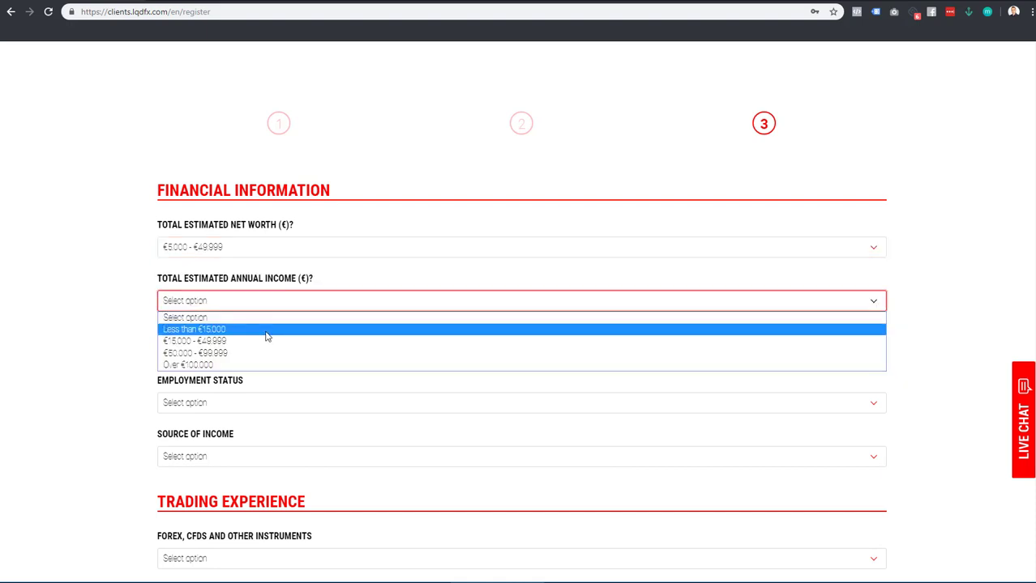
pyautogui.click(266, 343)
pyautogui.scroll(-1, 259, 339)
pyautogui.click(253, 348)
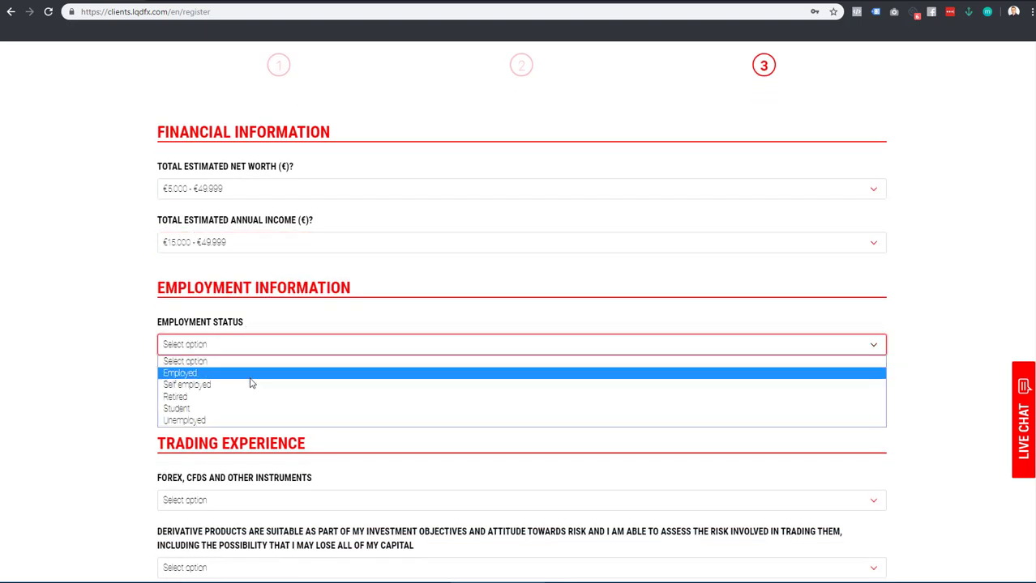
pyautogui.click(251, 394)
pyautogui.click(268, 400)
pyautogui.click(271, 437)
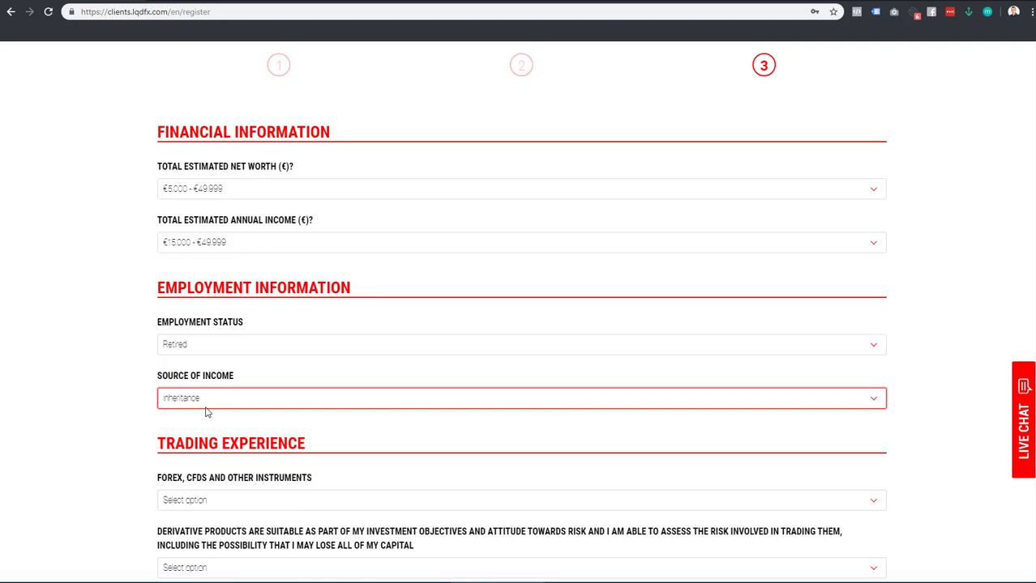
# Answer Yes to forex experience, derivative suitability and professional qualifications questions
pyautogui.scroll(-3, 182, 279)
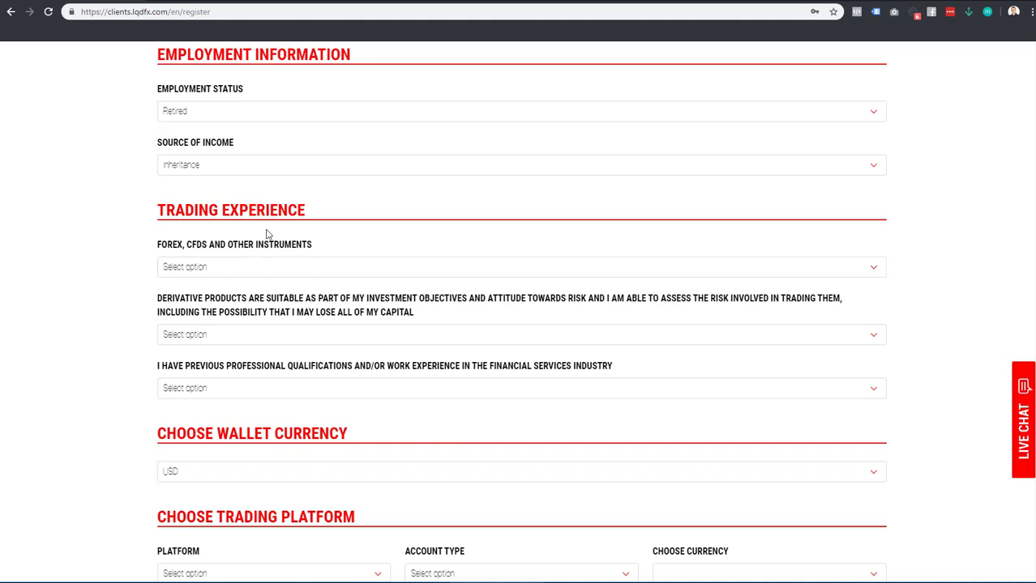
pyautogui.click(277, 268)
pyautogui.click(279, 296)
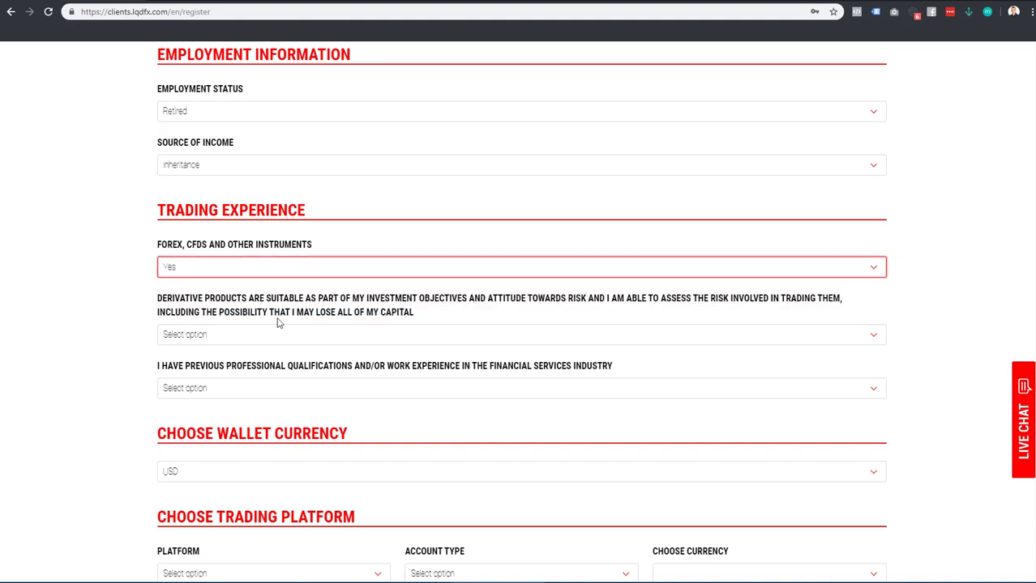
pyautogui.click(280, 334)
pyautogui.click(279, 363)
pyautogui.click(280, 391)
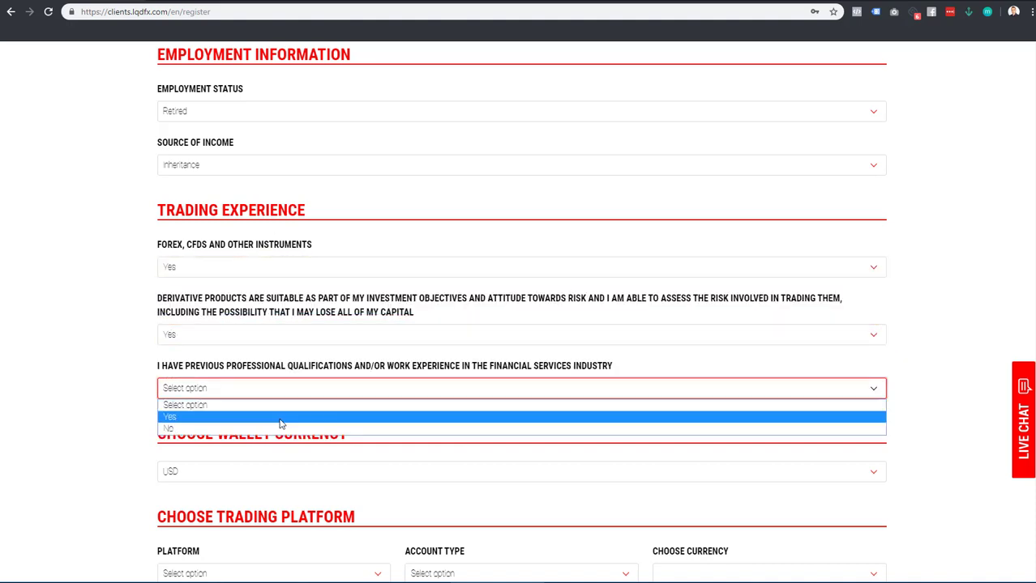
pyautogui.click(280, 417)
pyautogui.scroll(-2, 172, 325)
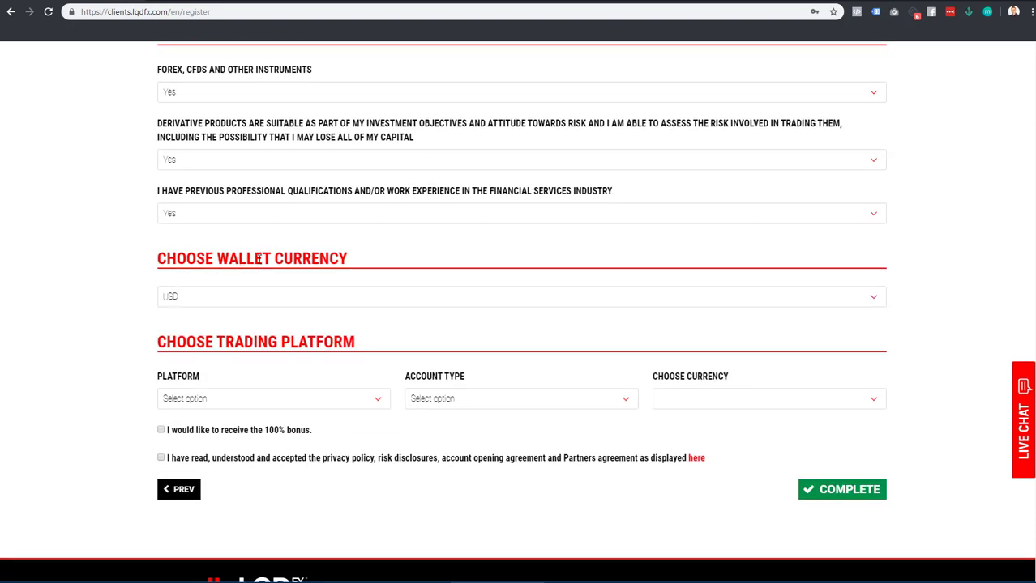
# Set wallet currency to EUR, trading platform MT4 and account type ECN
pyautogui.click(302, 299)
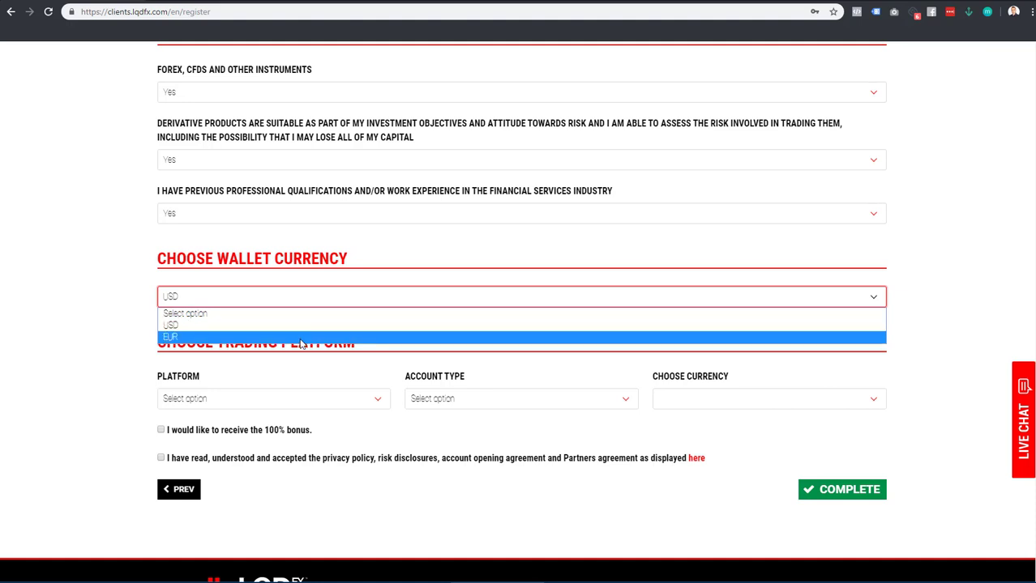
pyautogui.click(299, 337)
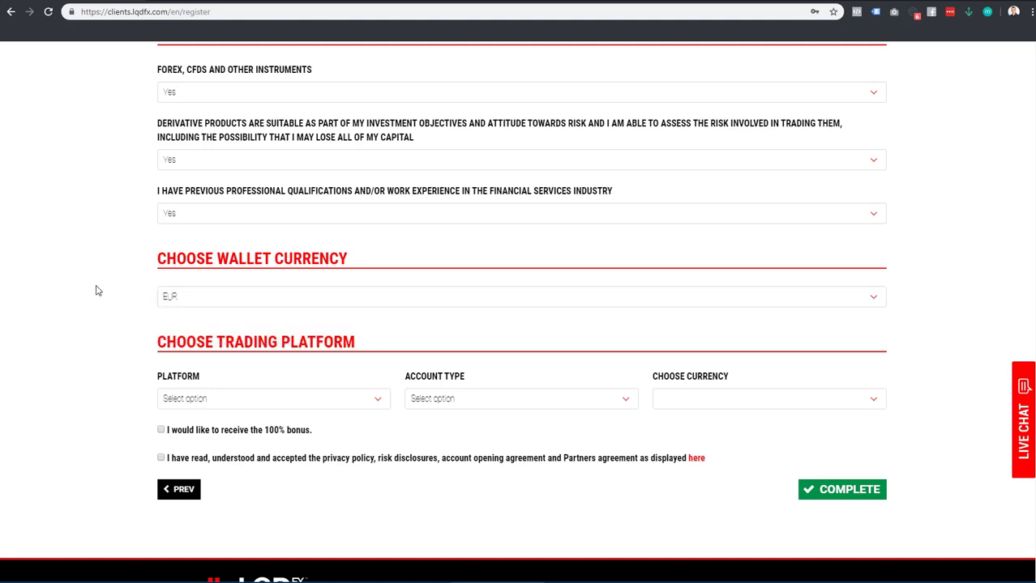
pyautogui.click(249, 404)
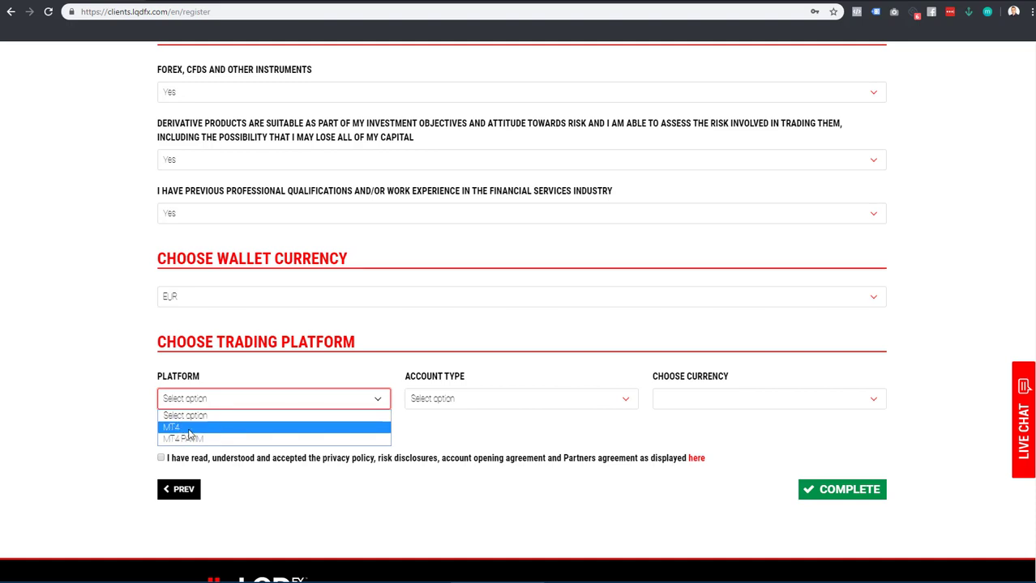
pyautogui.click(189, 429)
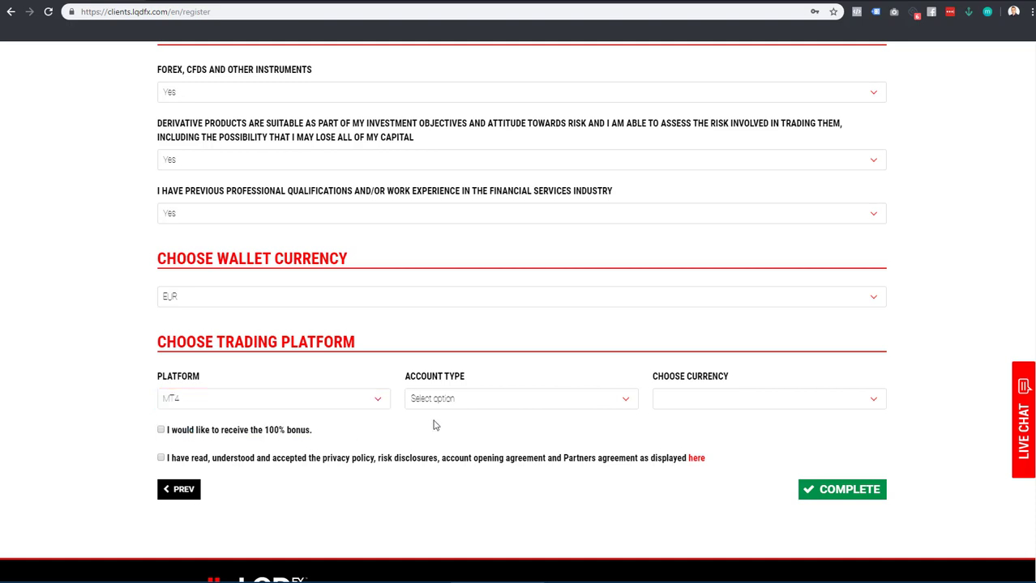
pyautogui.click(457, 404)
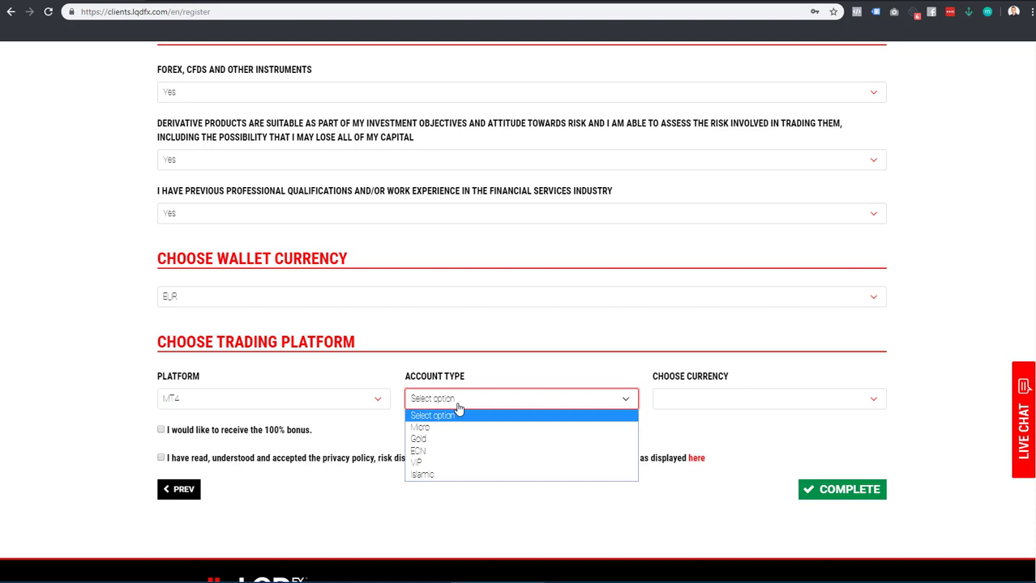
pyautogui.click(459, 451)
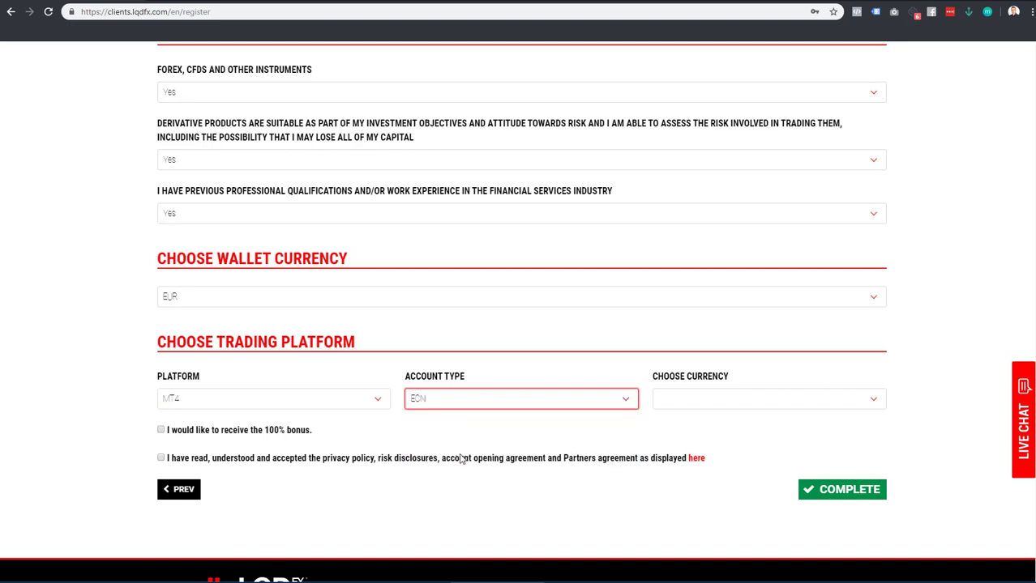
# Set the trading currency to EUR and accept the privacy policy and agreements
pyautogui.click(691, 402)
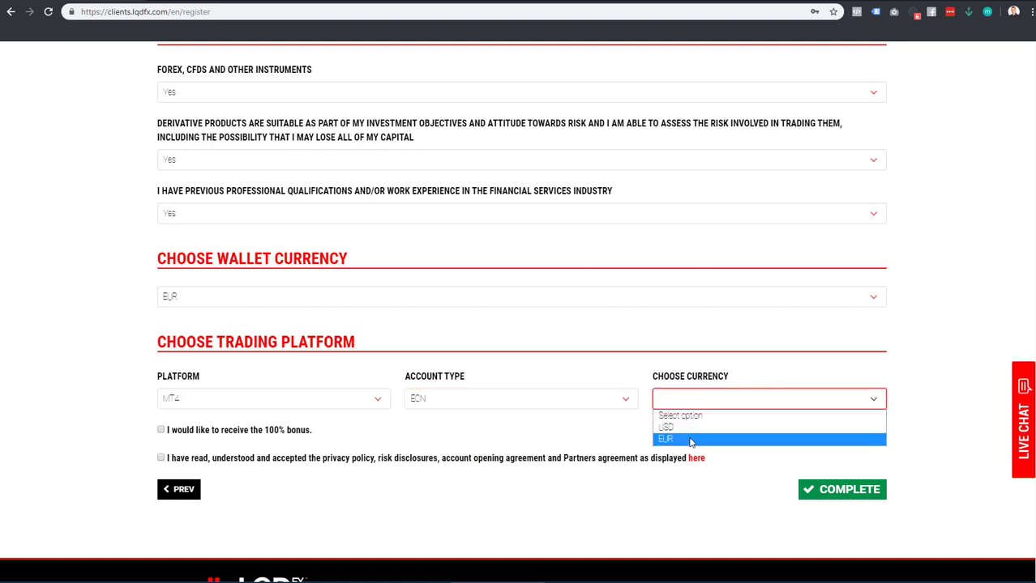
pyautogui.click(691, 440)
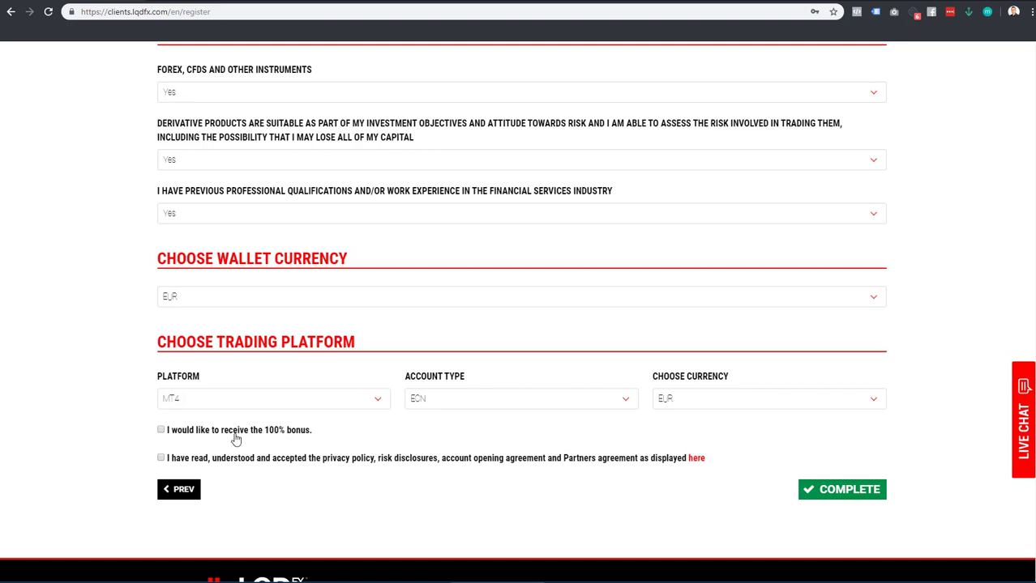
pyautogui.click(161, 459)
# Submit the completed registration and sign in to the new account via LOGIN
pyautogui.click(824, 493)
pyautogui.scroll(-4, 824, 496)
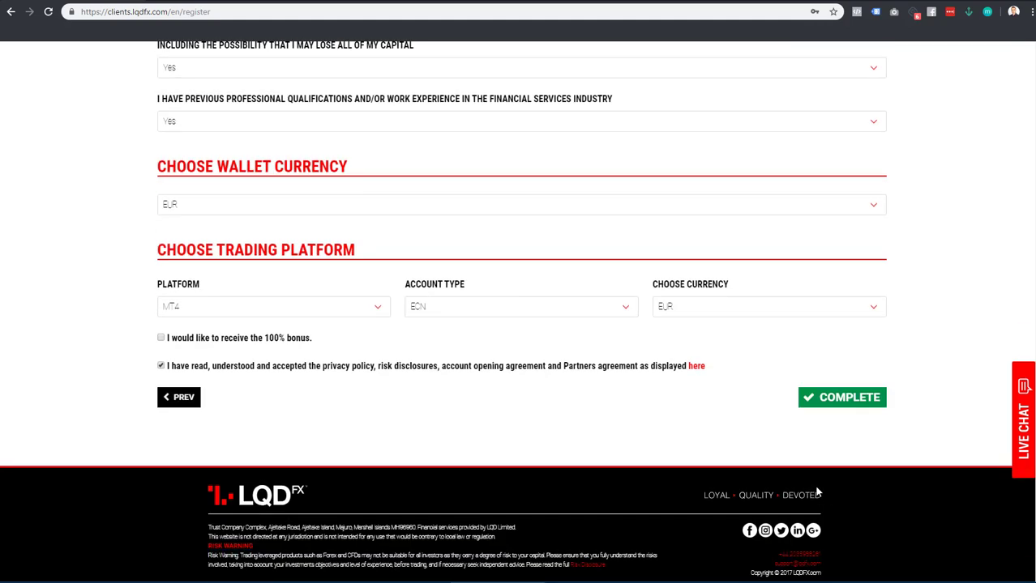
pyautogui.scroll(4, 817, 492)
pyautogui.scroll(-4, 818, 492)
pyautogui.scroll(8, 818, 492)
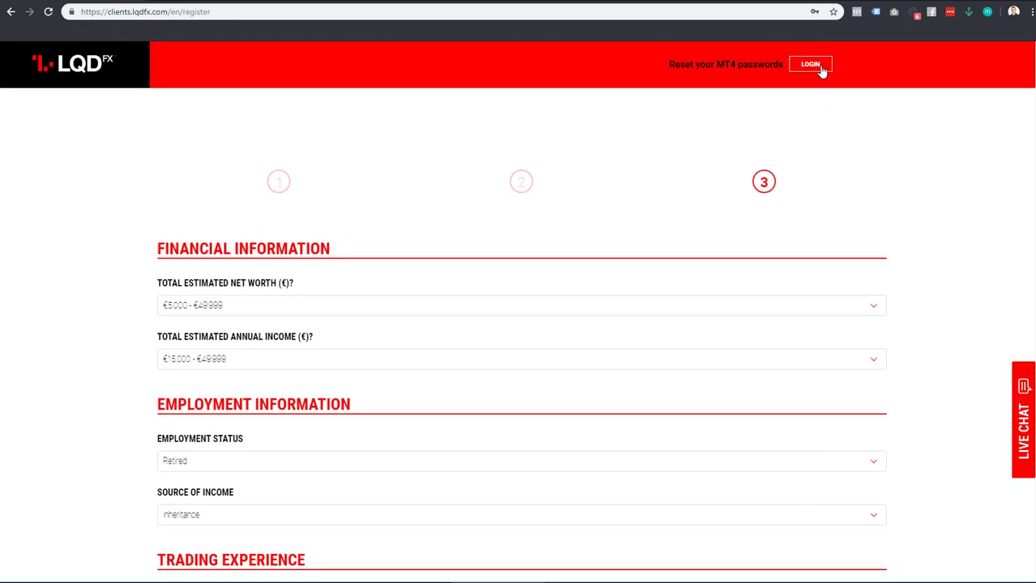
pyautogui.click(811, 65)
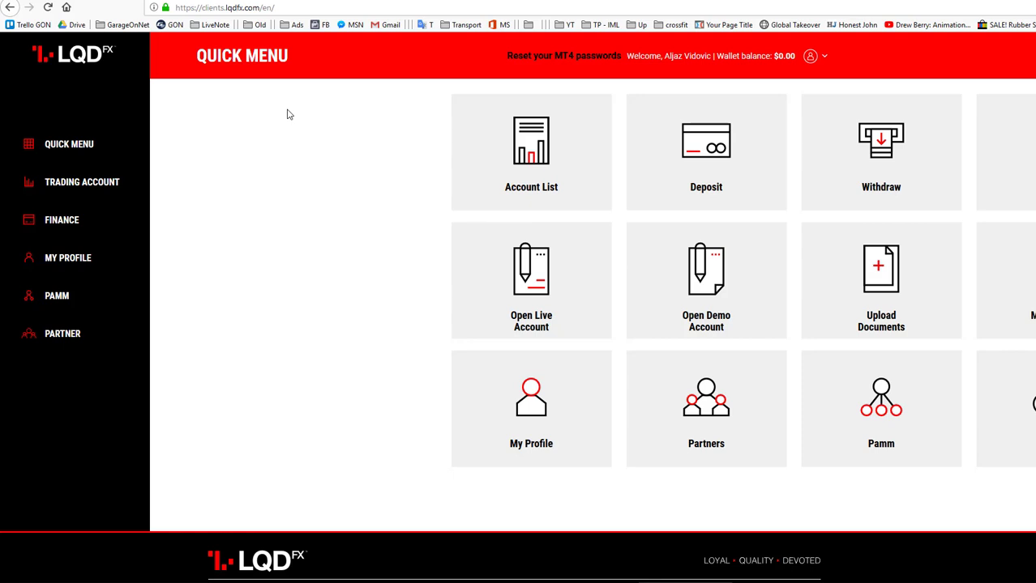
# Go to My Profile and open the Upload Documents page
pyautogui.click(67, 260)
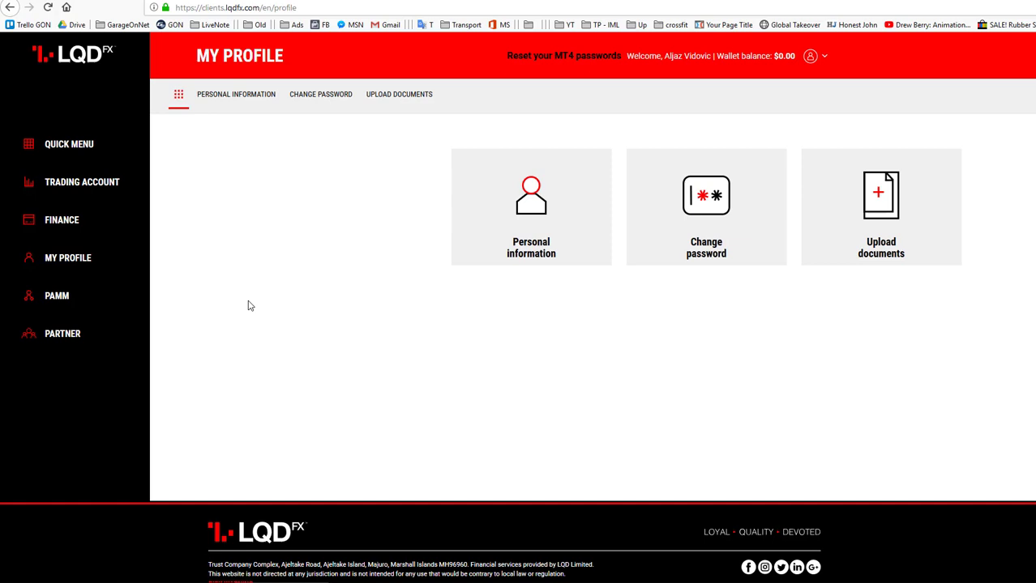
pyautogui.click(886, 252)
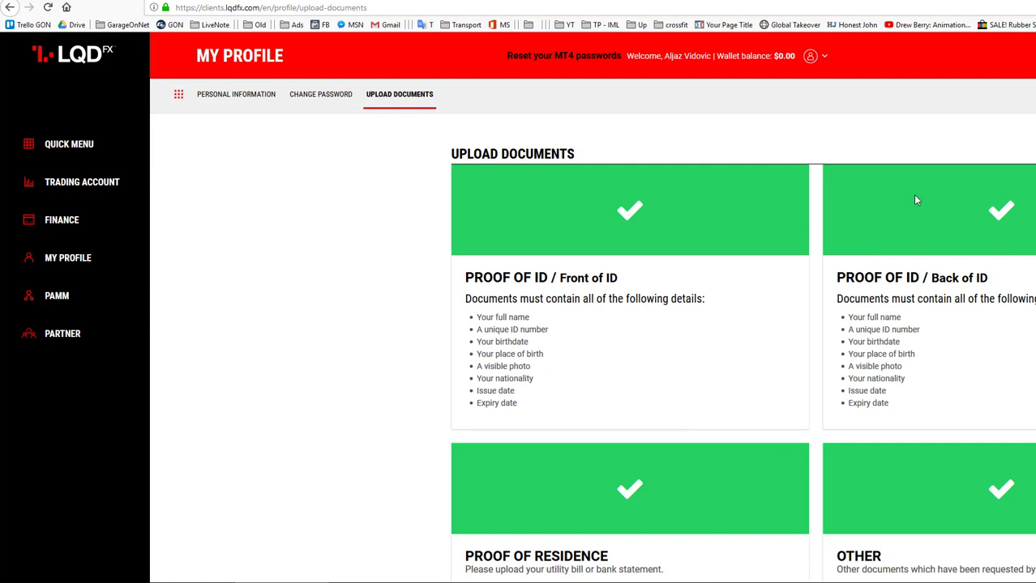
pyautogui.scroll(-1, 916, 200)
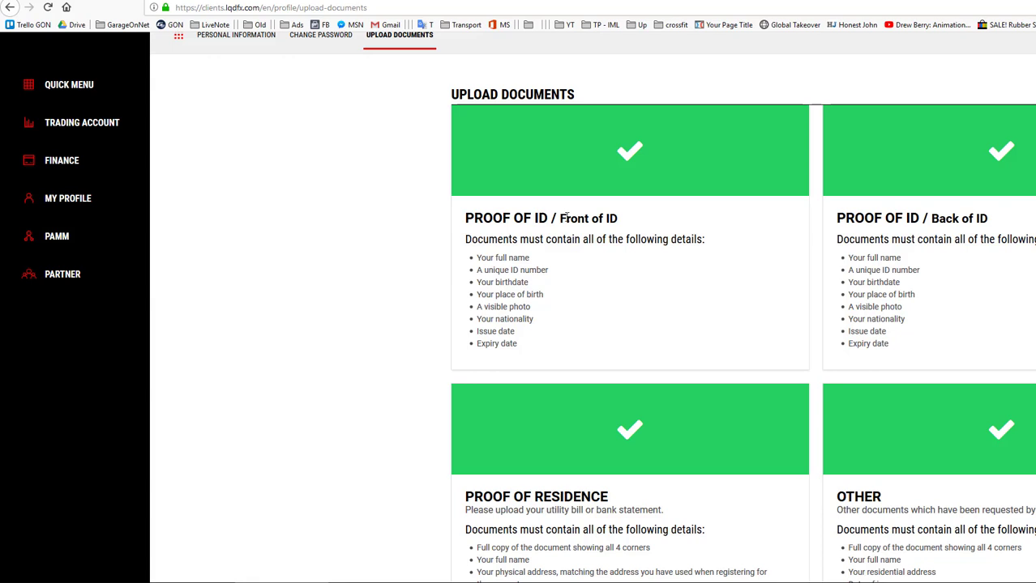
pyautogui.moveTo(564, 217); pyautogui.dragTo(767, 229)
pyautogui.moveTo(930, 218); pyautogui.dragTo(981, 219)
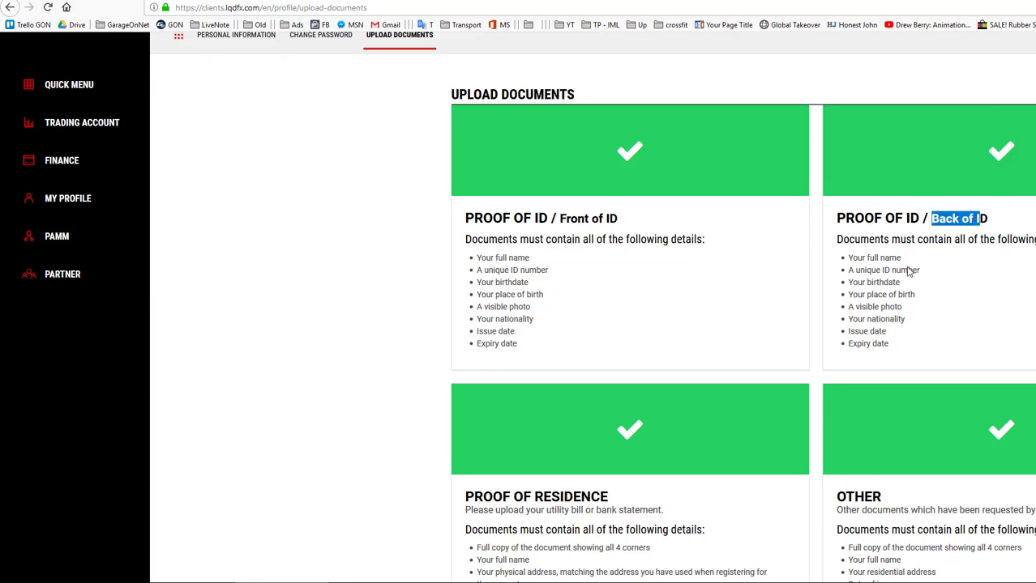
pyautogui.scroll(-2, 761, 331)
pyautogui.click(411, 303)
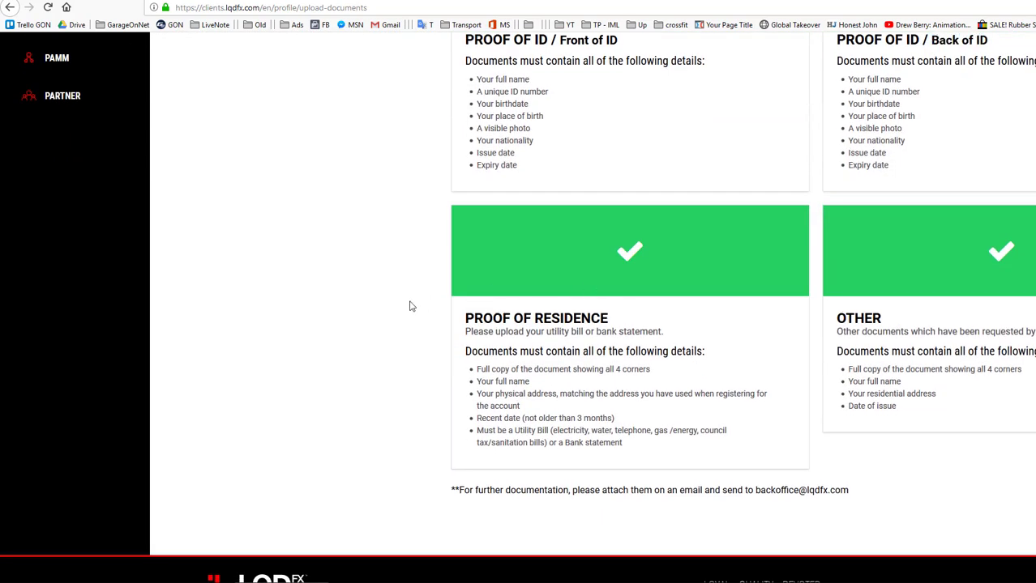
pyautogui.moveTo(463, 318); pyautogui.dragTo(616, 315)
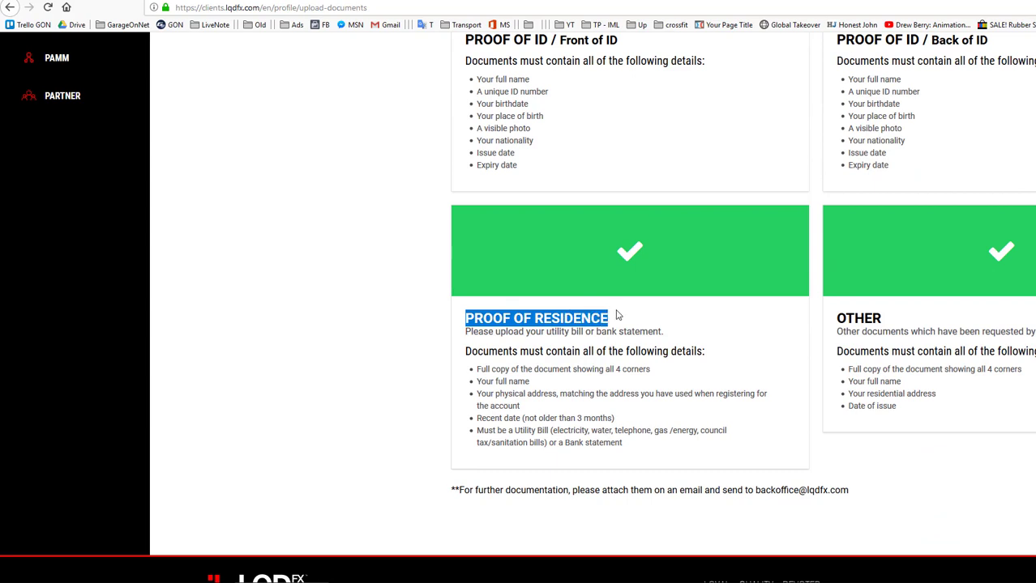
pyautogui.click(620, 329)
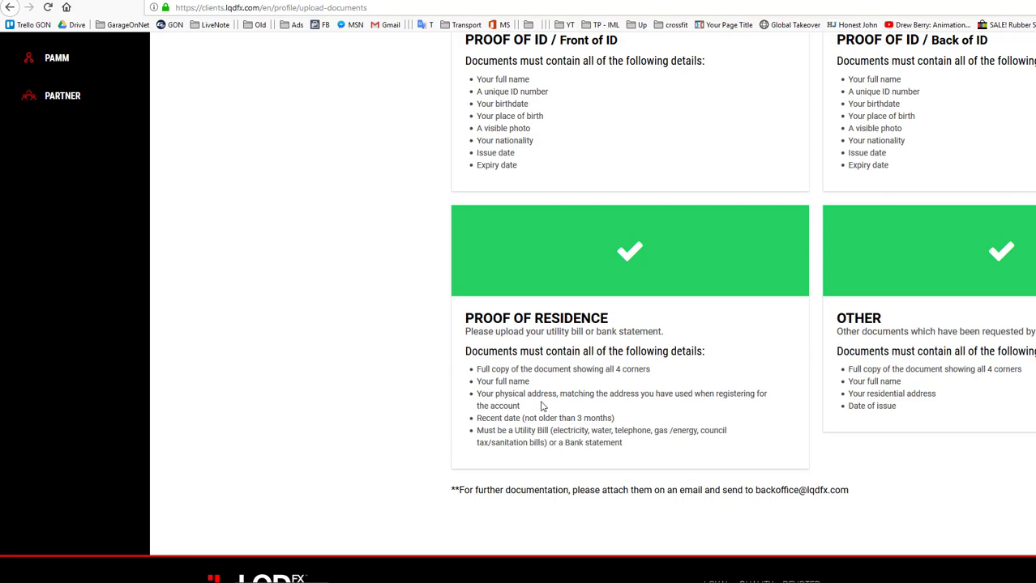
pyautogui.moveTo(529, 418); pyautogui.dragTo(603, 415)
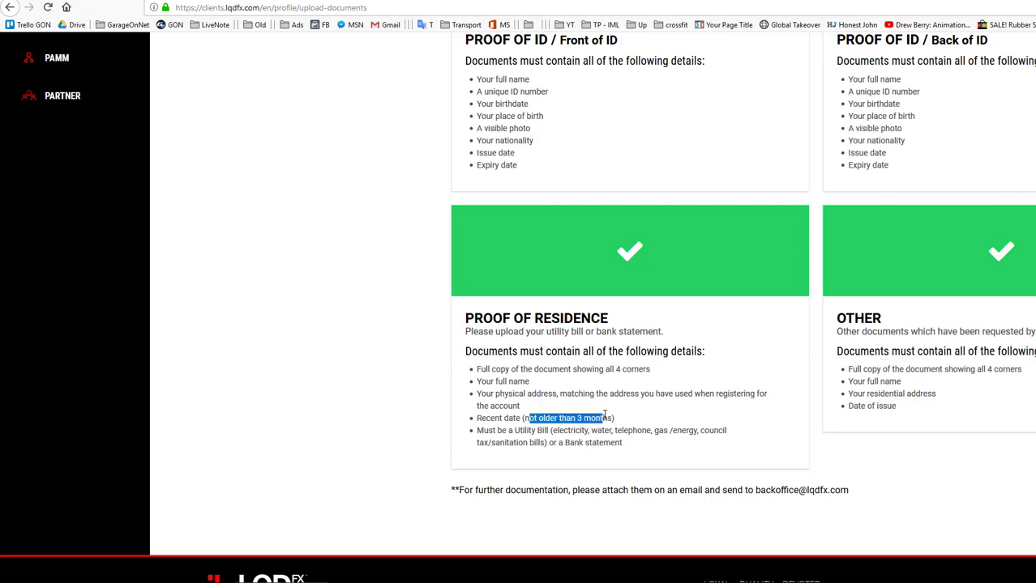
pyautogui.doubleClick(604, 417)
pyautogui.doubleClick(582, 430)
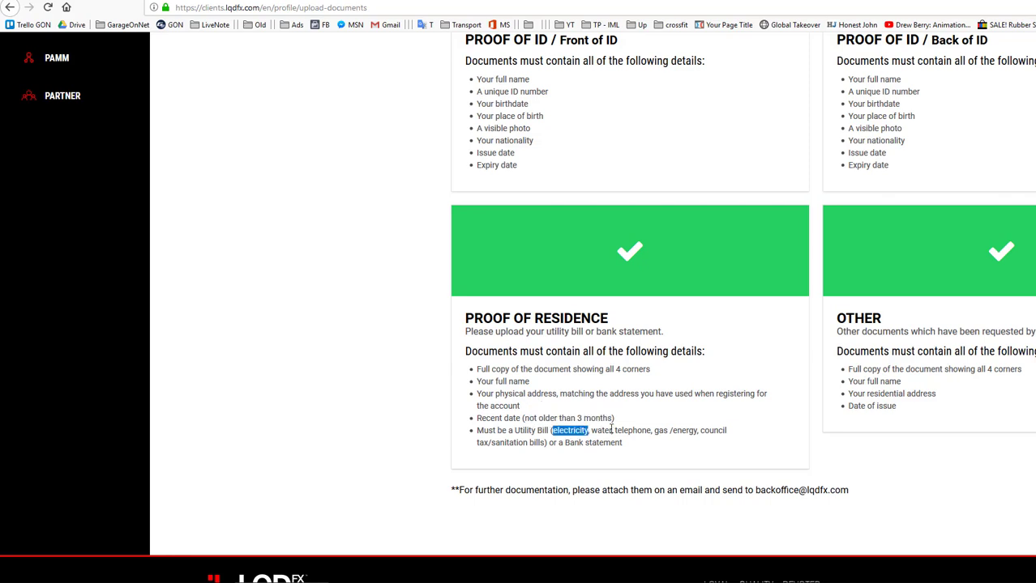
pyautogui.click(611, 430)
pyautogui.moveTo(564, 443); pyautogui.dragTo(612, 443)
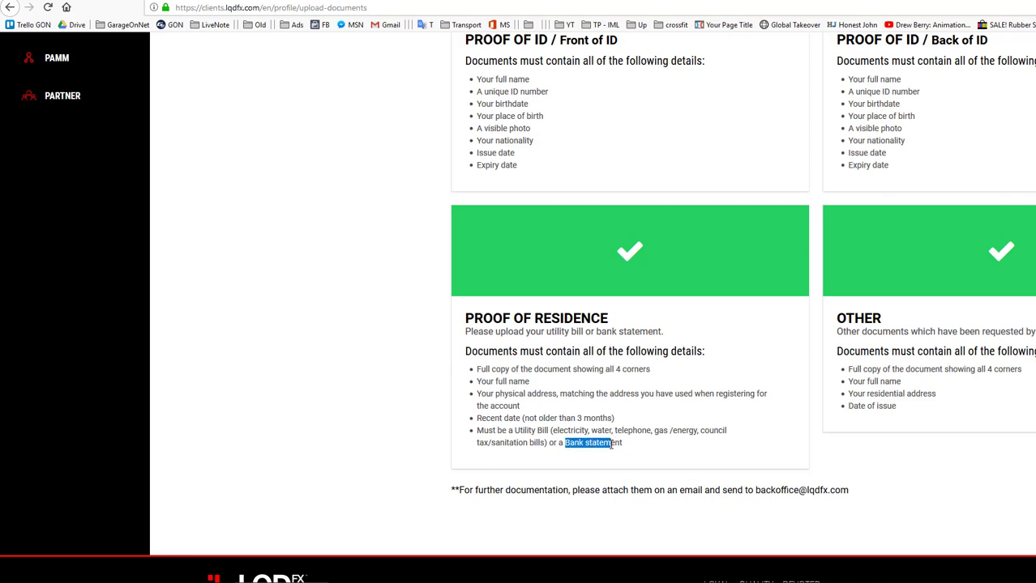
pyautogui.scroll(3, 616, 364)
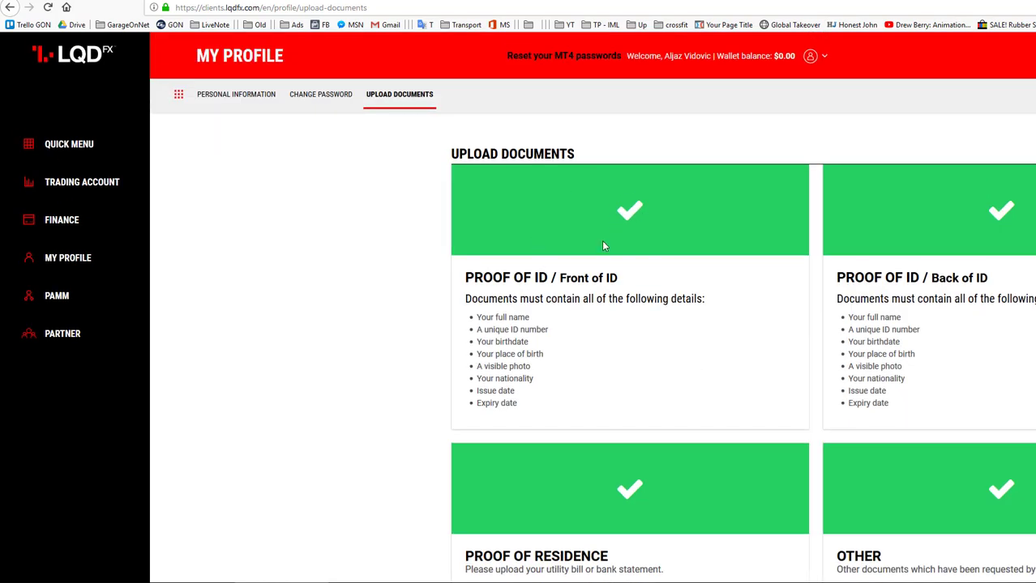
# Look over the documents page, then return to the Quick Menu via the LQD logo
pyautogui.scroll(-3, 603, 246)
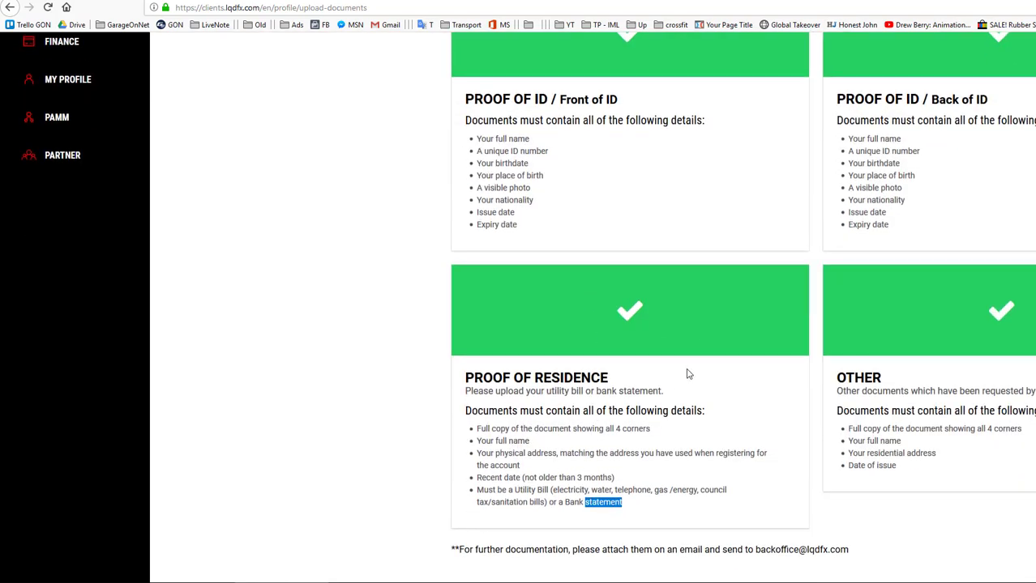
pyautogui.scroll(3, 687, 373)
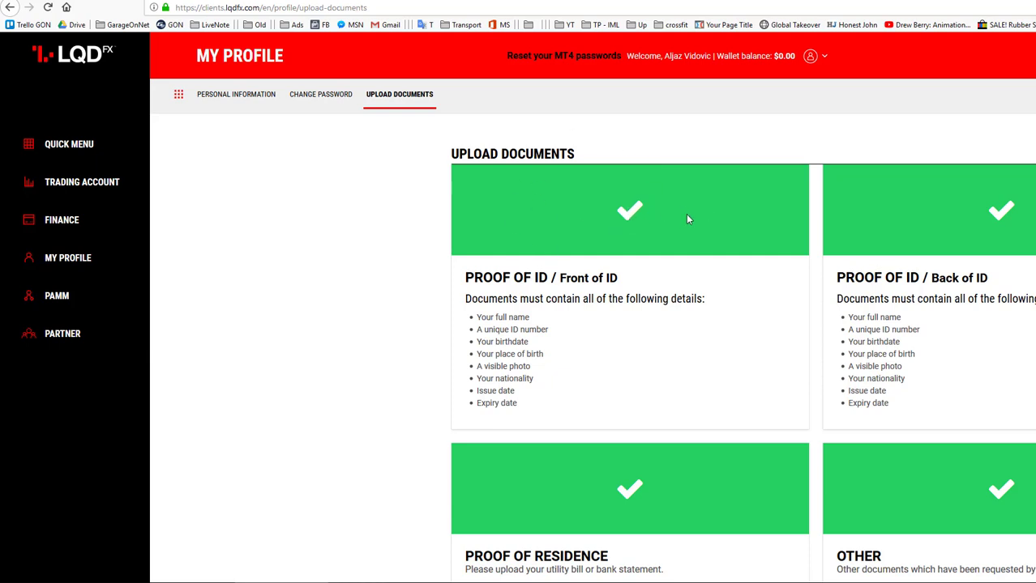
pyautogui.click(83, 61)
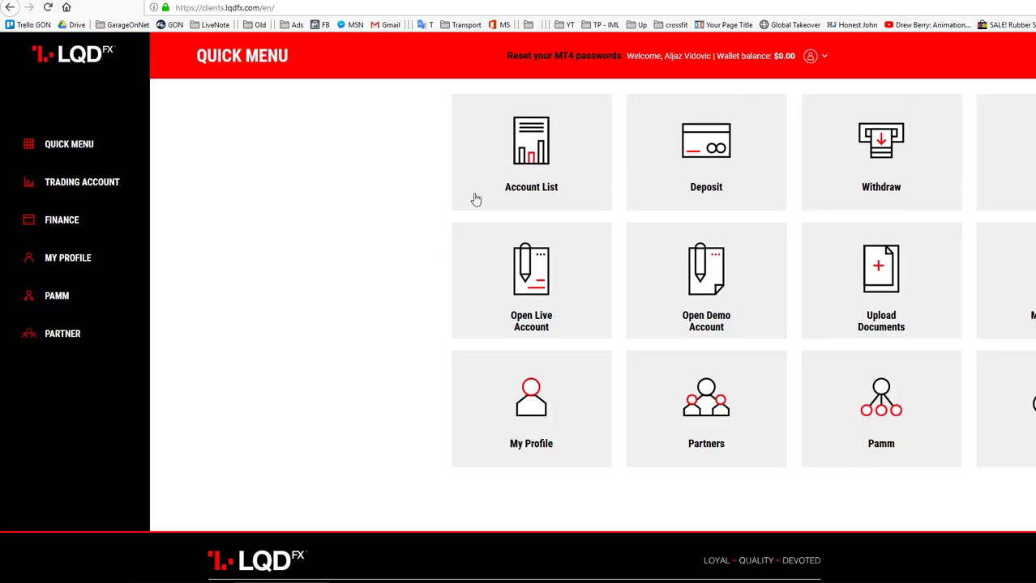
# View the Account List, then switch to the Create Demo Account form
pyautogui.click(536, 160)
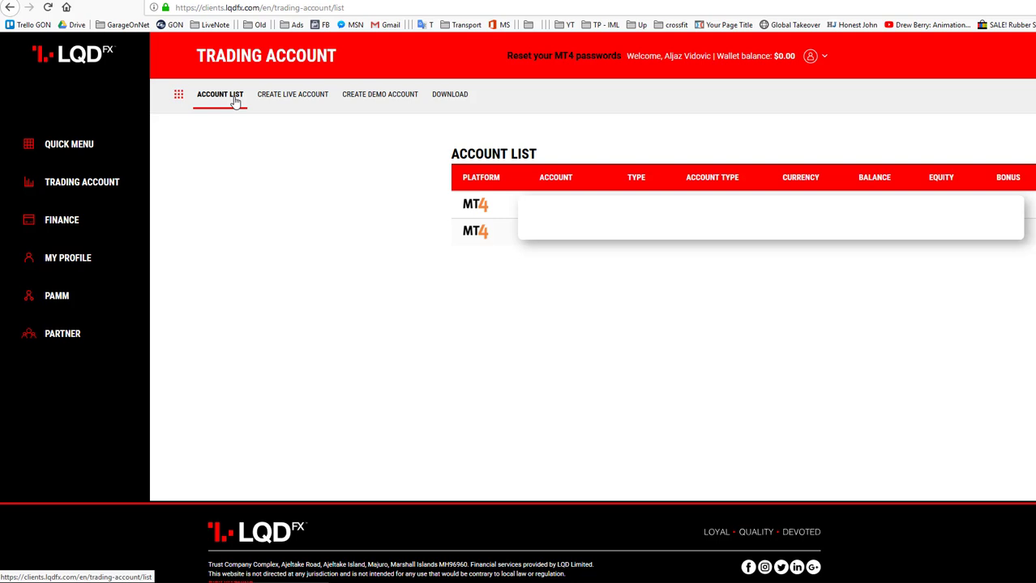
pyautogui.click(365, 98)
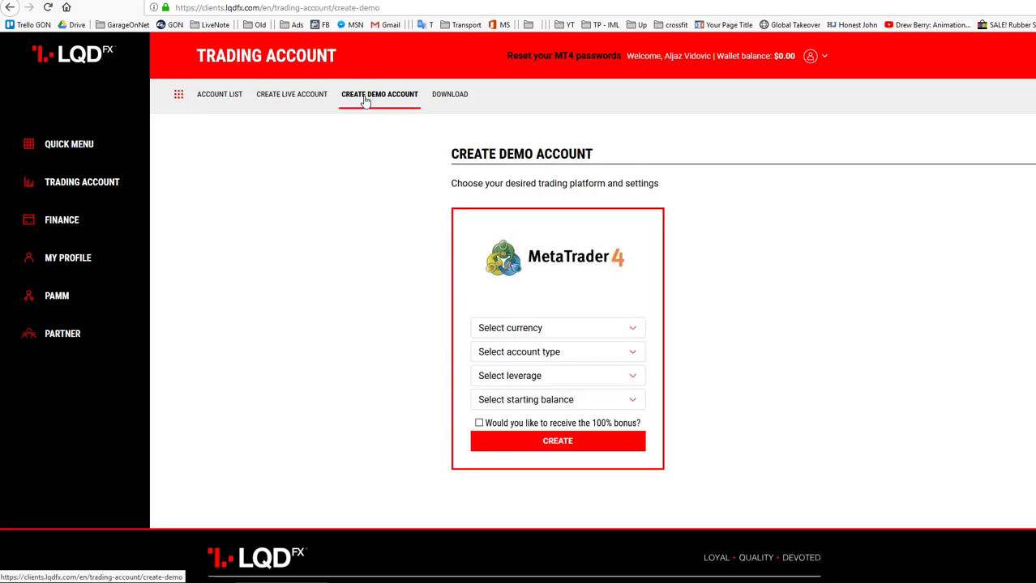
# Set the MT4 demo account to USD, ECN, 1:200 leverage and a 1000 starting balance
pyautogui.click(563, 327)
pyautogui.click(559, 358)
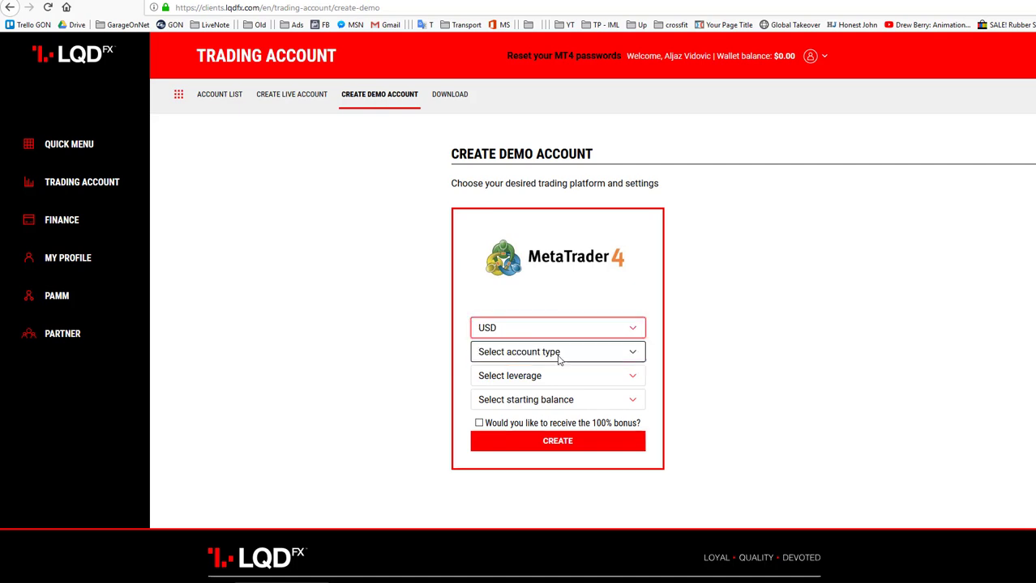
pyautogui.click(571, 355)
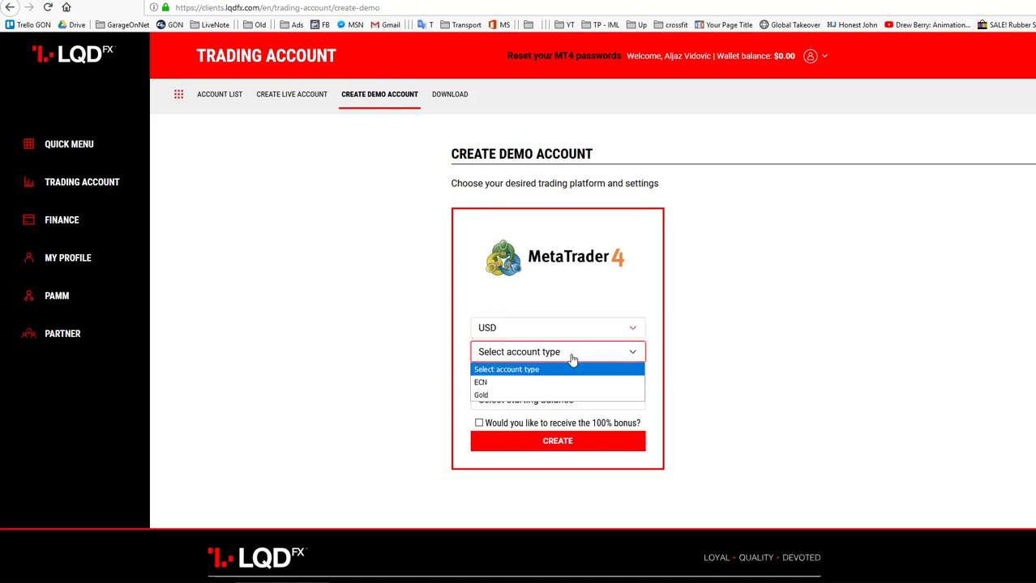
pyautogui.click(485, 383)
pyautogui.click(537, 383)
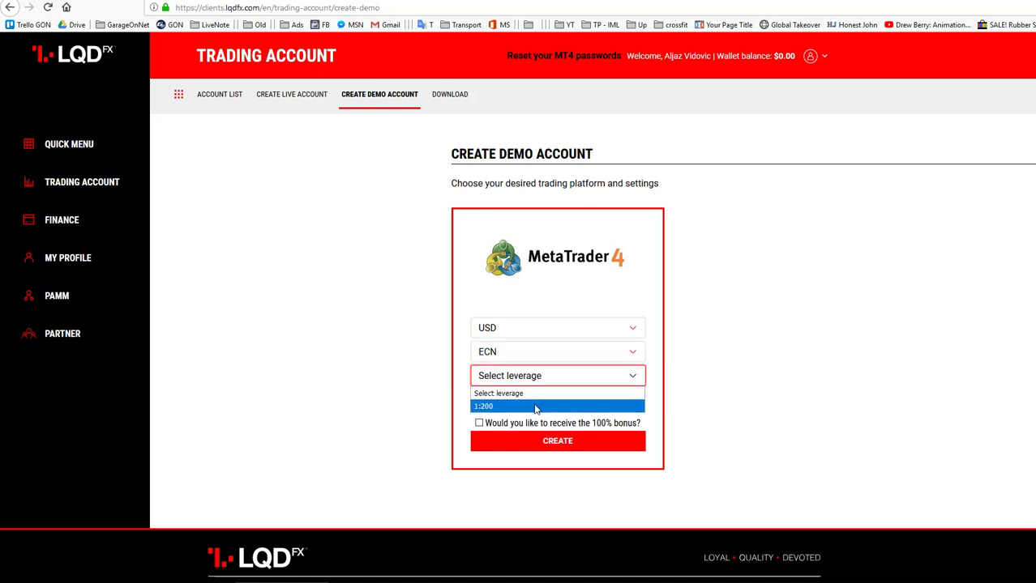
pyautogui.click(535, 405)
pyautogui.click(535, 402)
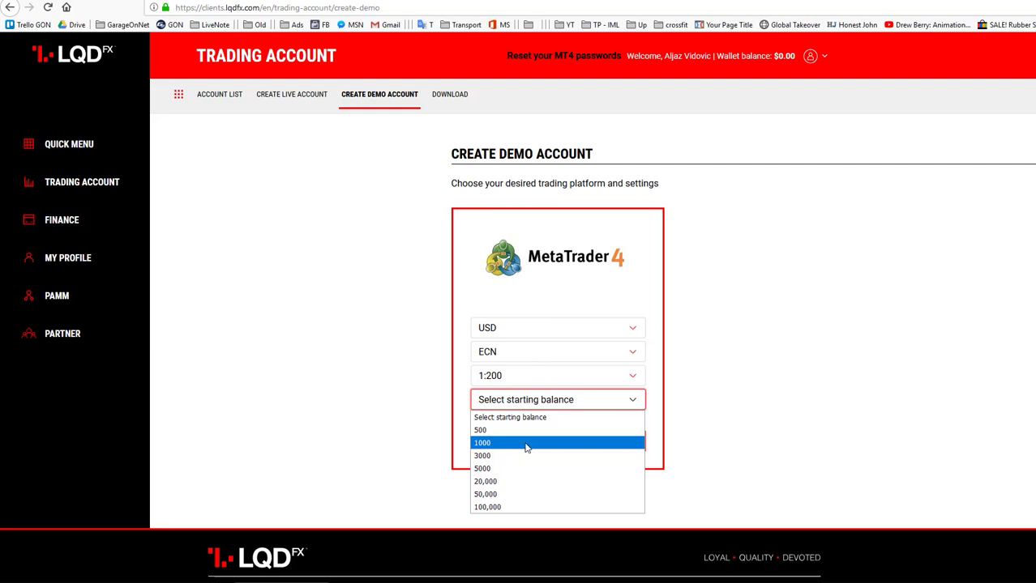
pyautogui.click(526, 449)
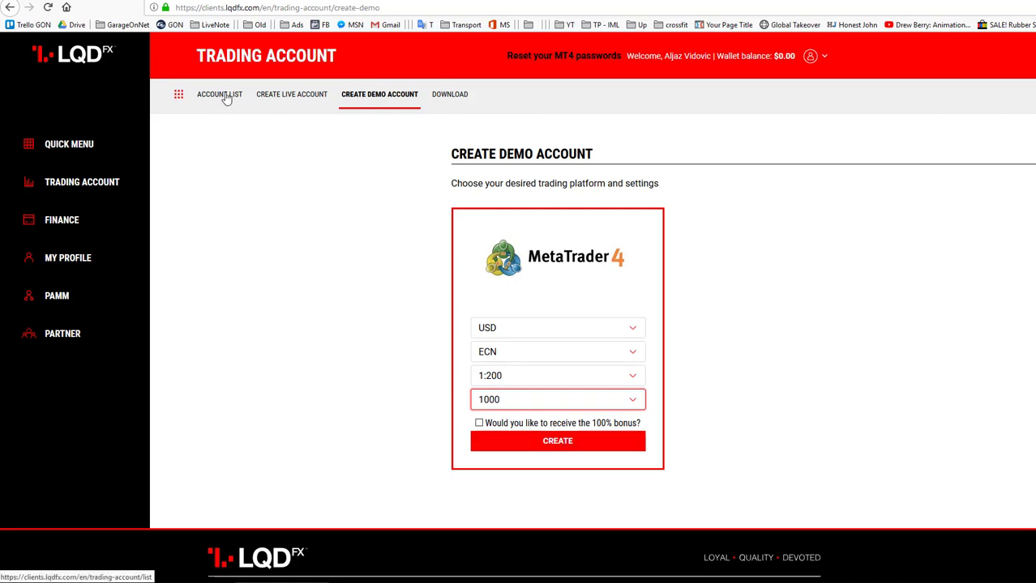
pyautogui.click(451, 97)
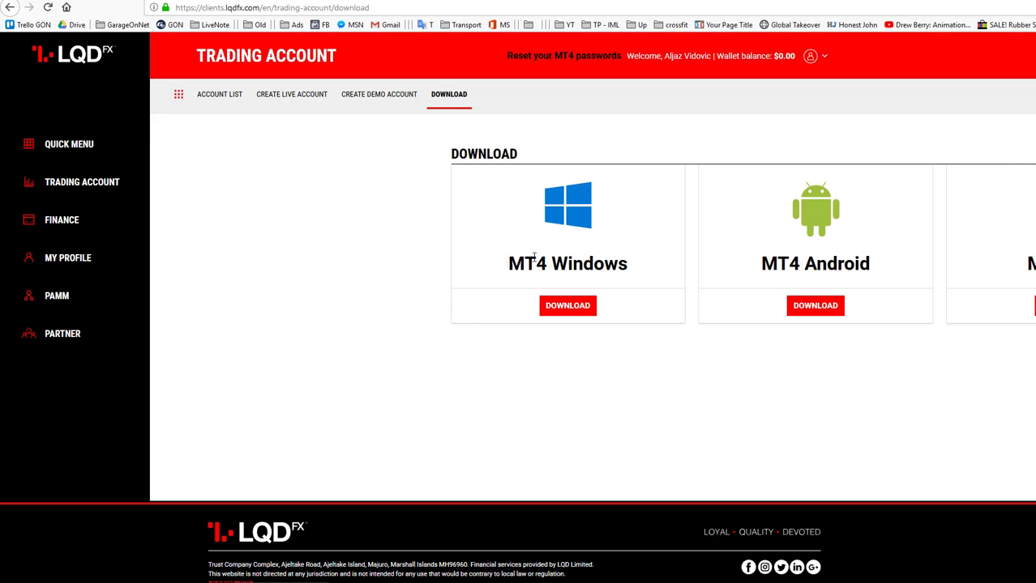
pyautogui.moveTo(534, 257); pyautogui.dragTo(634, 265)
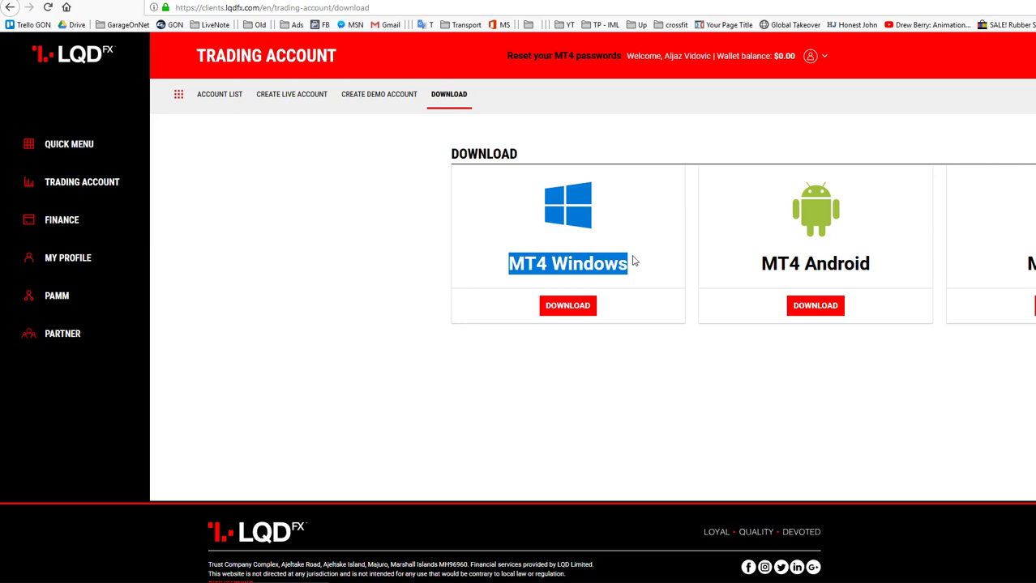
pyautogui.tripleClick(634, 265)
pyautogui.tripleClick(634, 265)
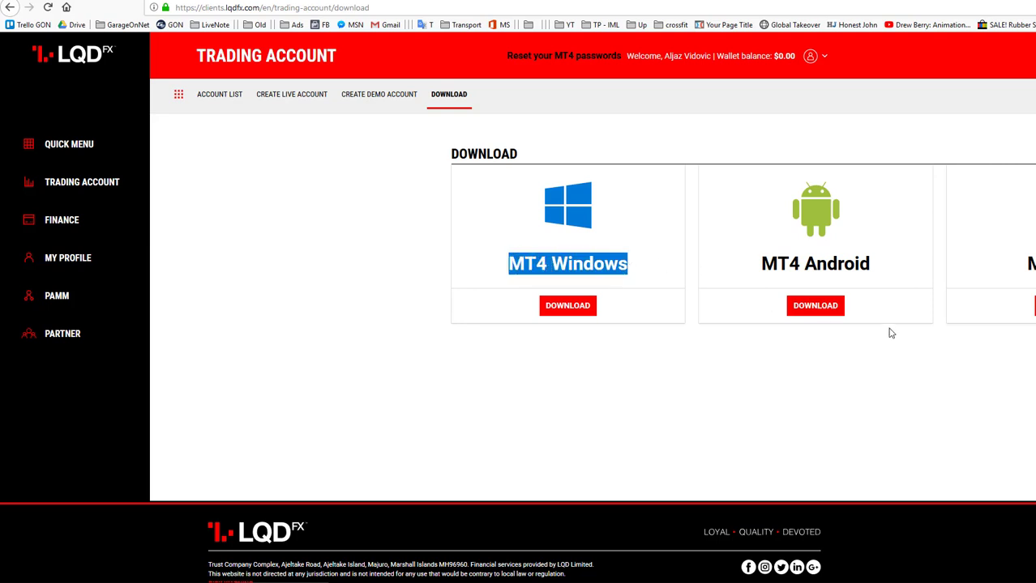